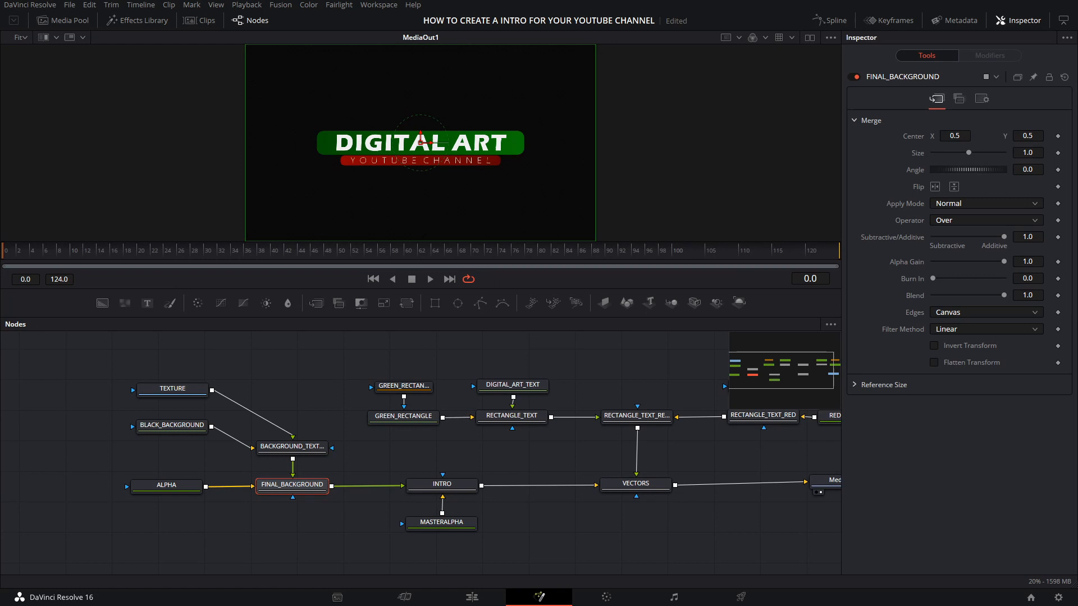
# Step: Animate FINAL_BACKGROUND's Center so it slides in from beyond the left canvas edge at frame 0 to 0.5, 0.5 at frame 25
pyautogui.doubleClick(808, 280)
pyautogui.write('25')
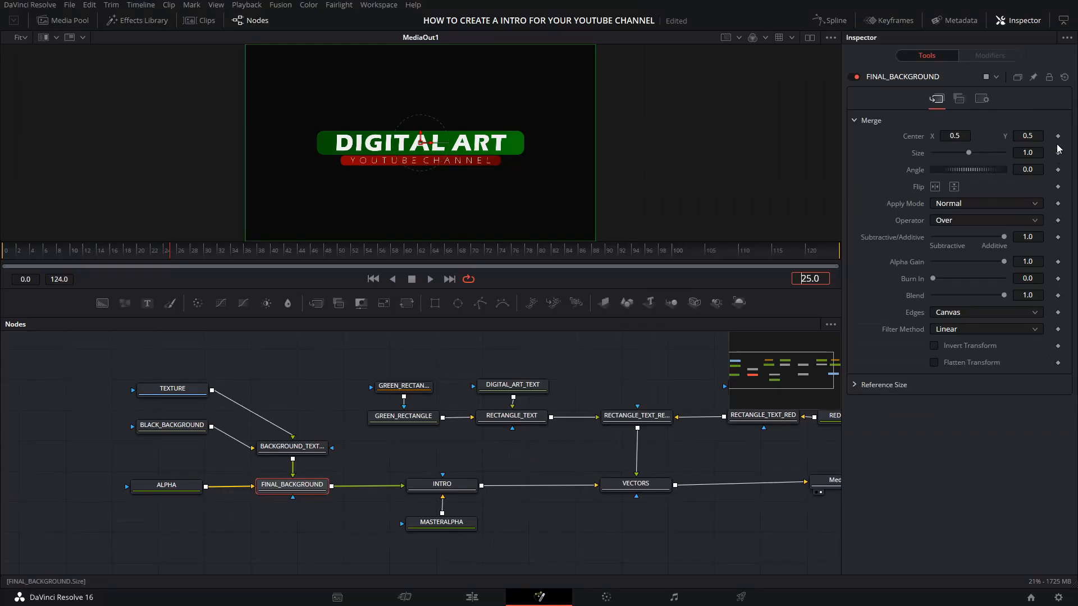
pyautogui.click(1058, 136)
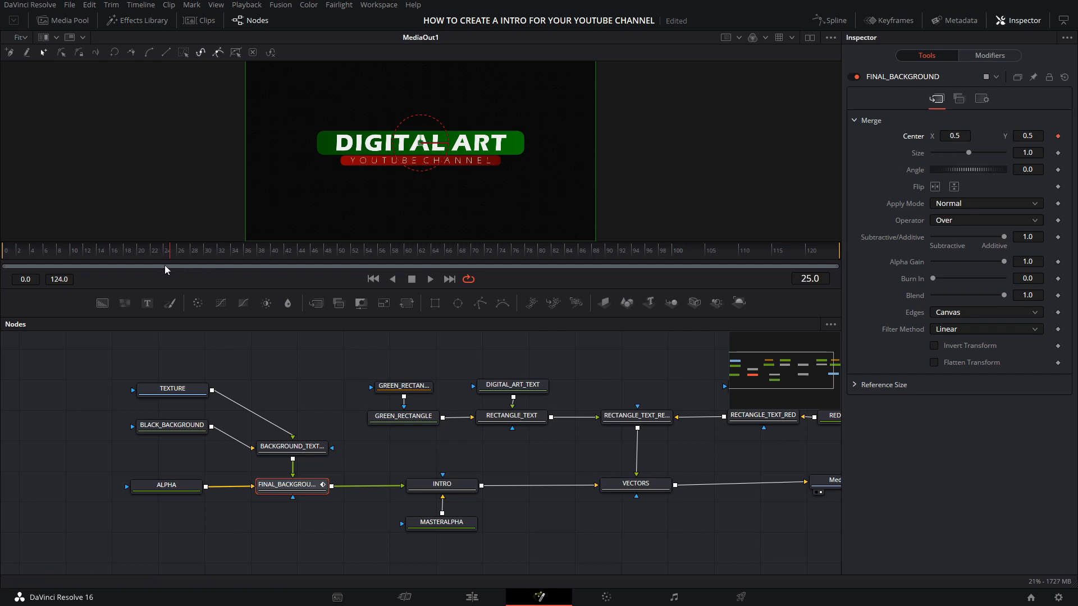
pyautogui.moveTo(168, 254); pyautogui.dragTo(139, 254)
pyautogui.moveTo(171, 251); pyautogui.dragTo(8, 259)
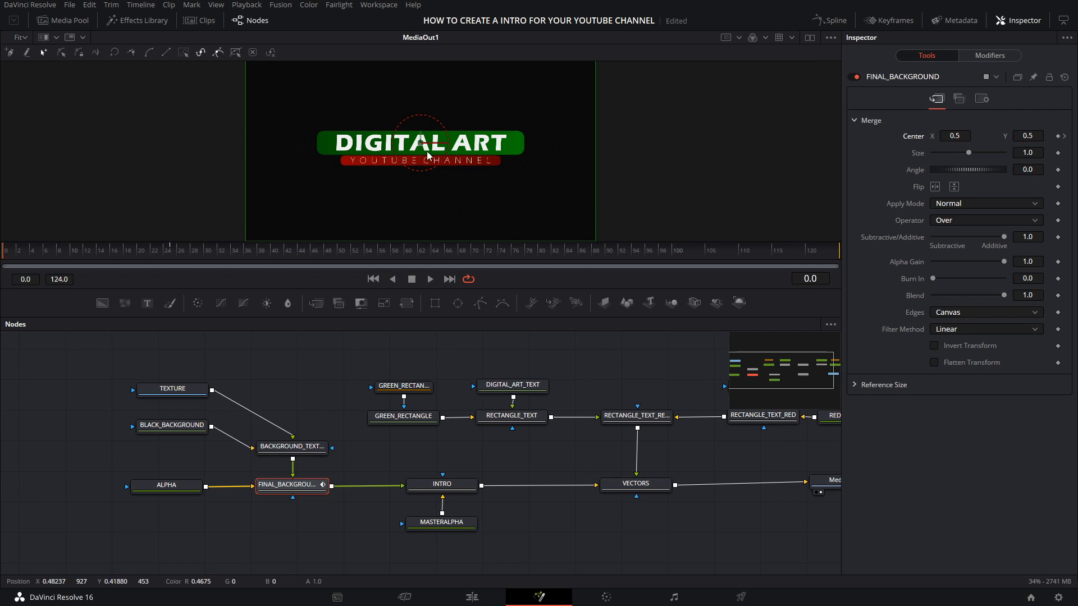
pyautogui.moveTo(431, 147); pyautogui.dragTo(87, 144)
pyautogui.press('space')
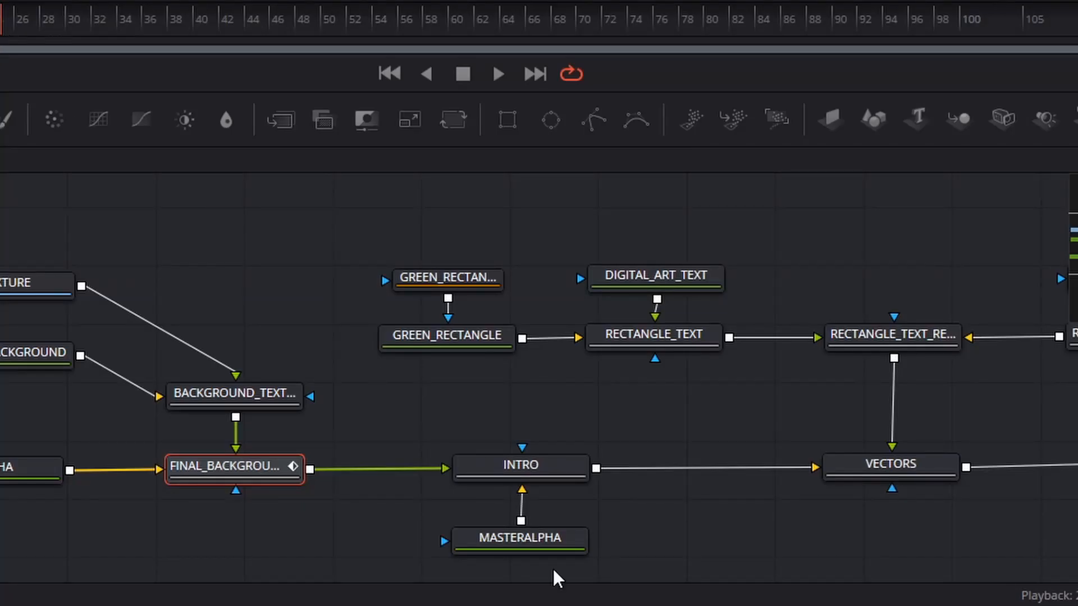
# Step: Set the MASTERALPHA background's alpha to 0.0 and play back the sliding background
pyautogui.click(531, 532)
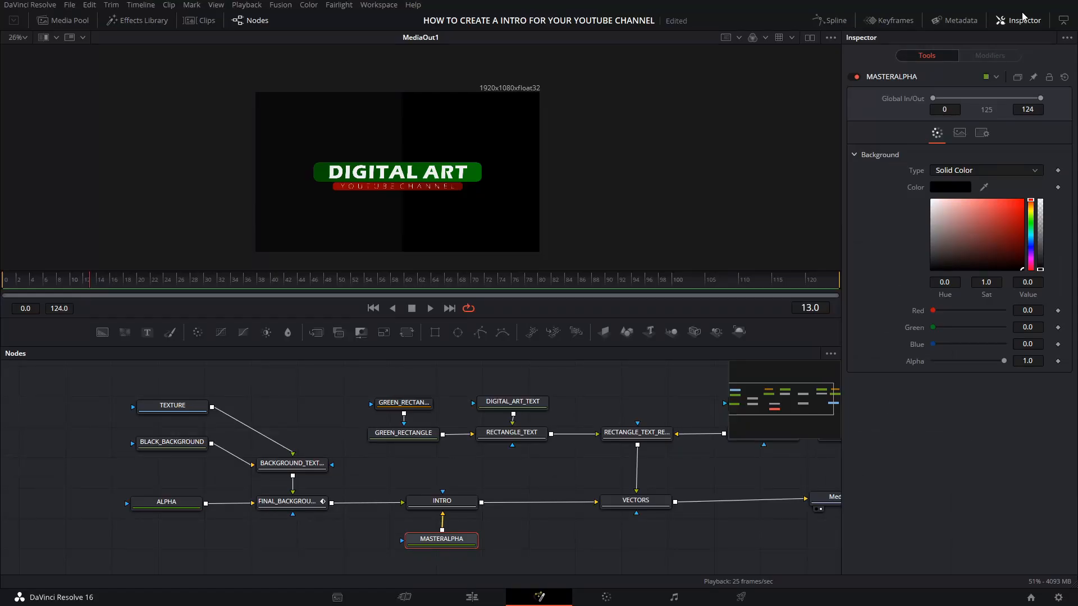
pyautogui.moveTo(1004, 361); pyautogui.dragTo(931, 362)
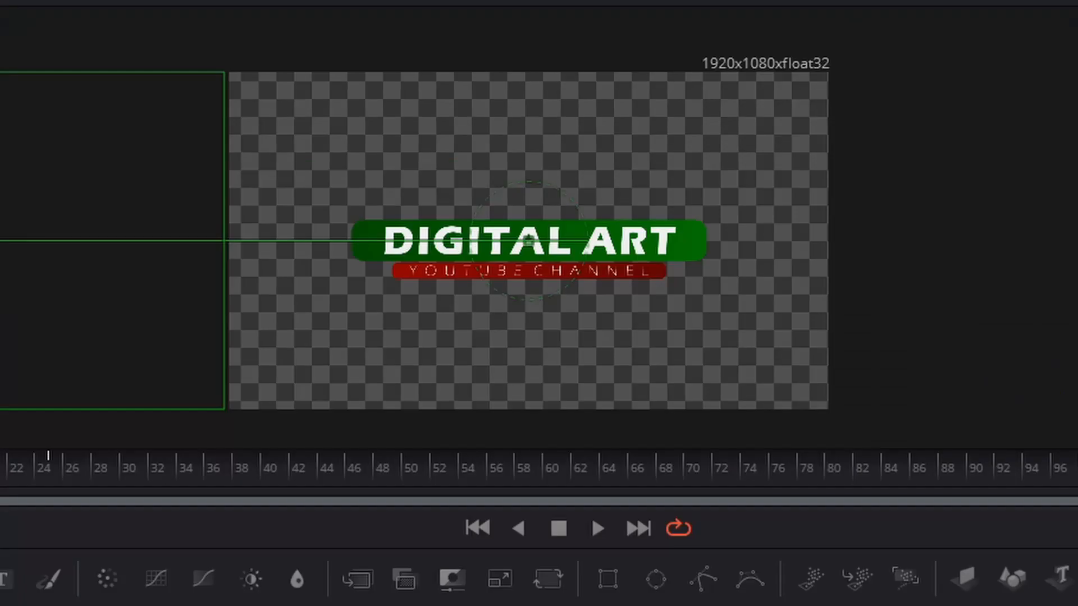
pyautogui.press('space')
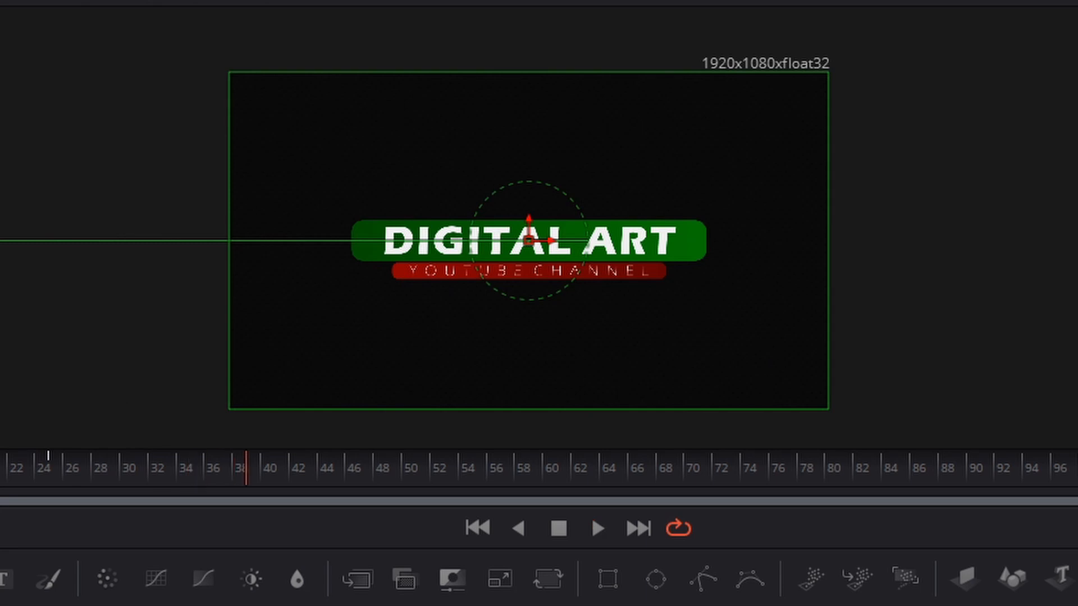
pyautogui.press('space')
pyautogui.press('space')
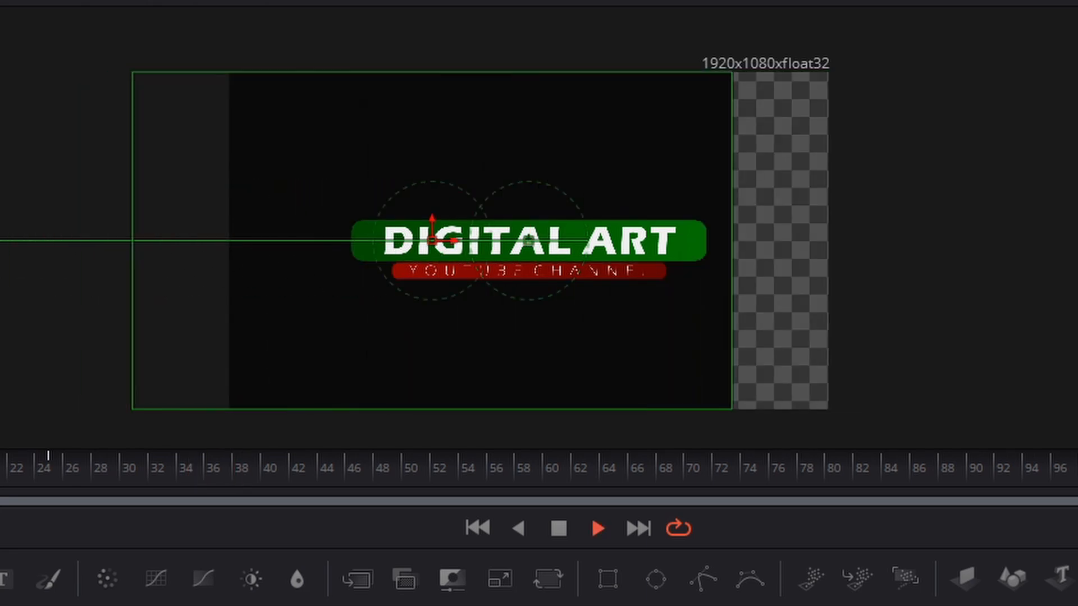
pyautogui.press('space')
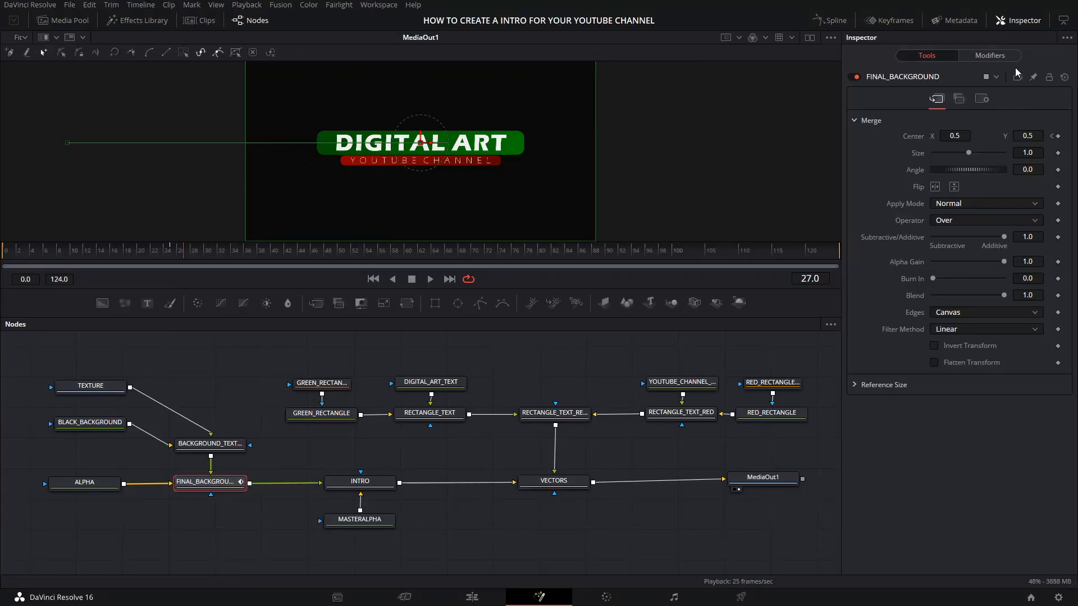
# Step: Enable Motion Blur on FINAL_BACKGROUND with quality 4, shutter angle 275.0 and center bias -0.12
pyautogui.click(982, 100)
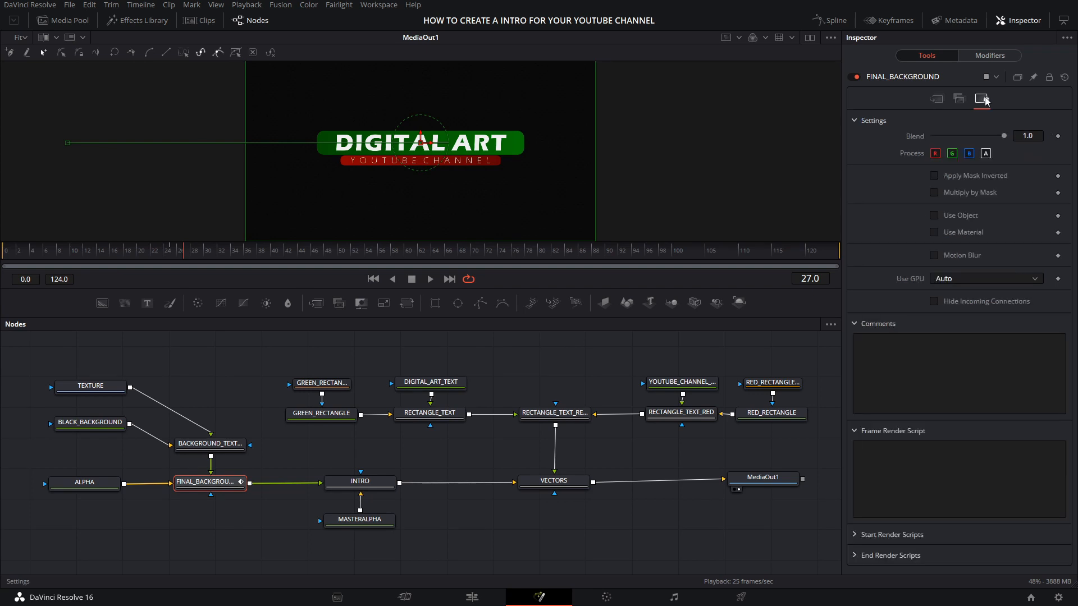
pyautogui.click(934, 256)
pyautogui.moveTo(147, 251); pyautogui.dragTo(109, 255)
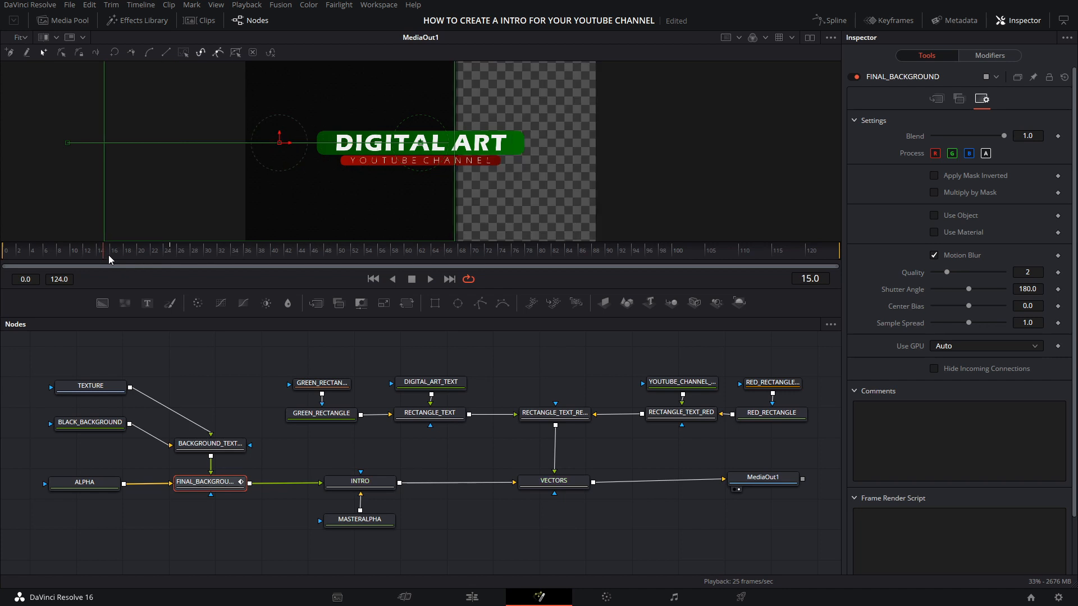
pyautogui.scroll(4, 462, 194)
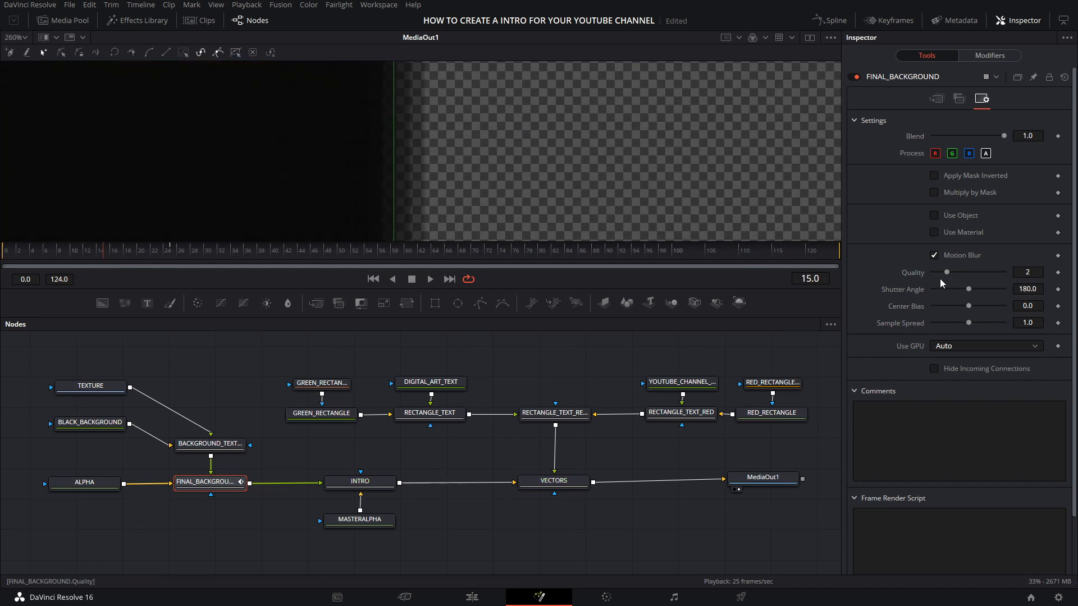
pyautogui.moveTo(947, 273); pyautogui.dragTo(986, 289)
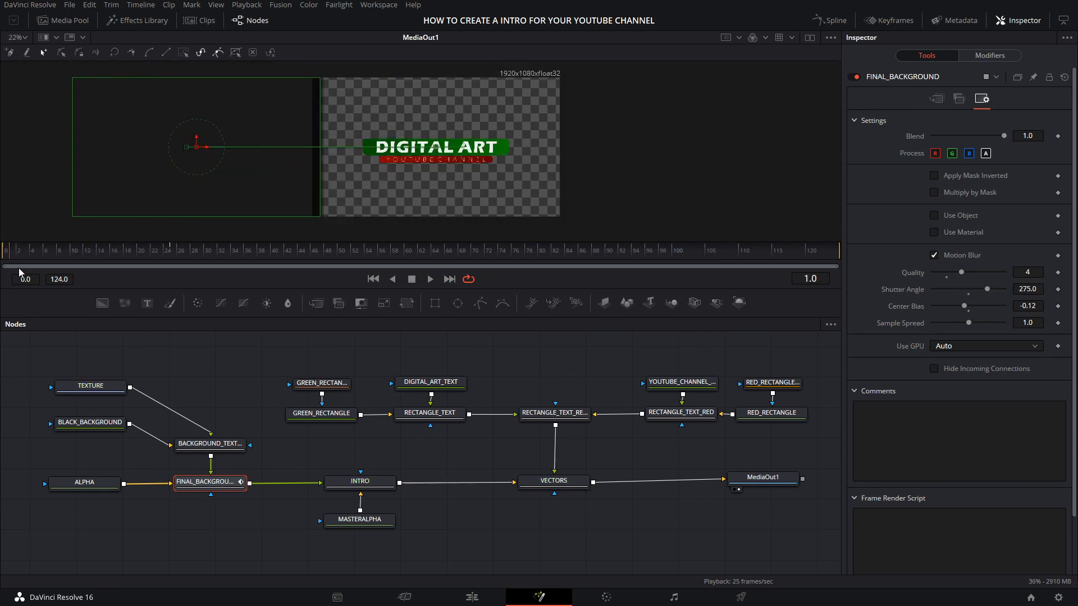
# Step: Show the INTRO node in the viewer and display FINAL_BACKGROUND's displacement curve in an enlarged Spline editor
pyautogui.click(348, 482)
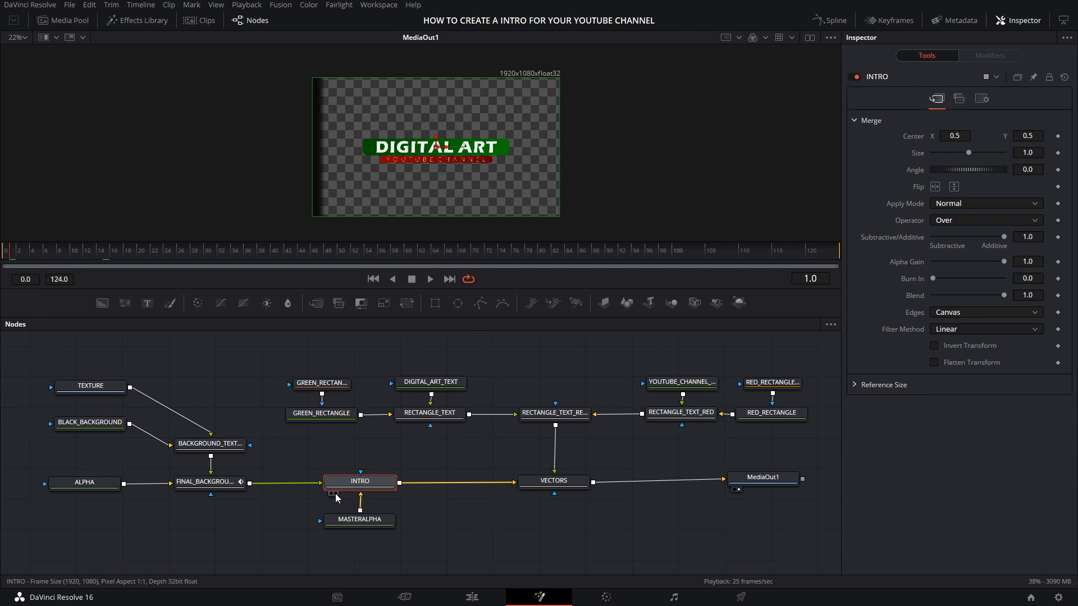
pyautogui.click(336, 494)
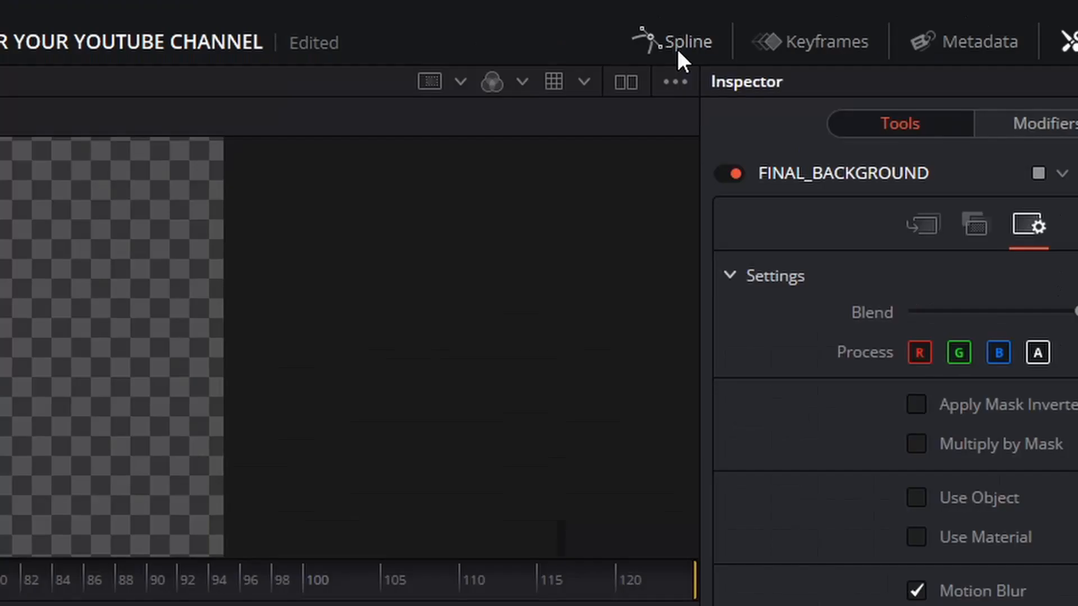
pyautogui.click(831, 24)
pyautogui.moveTo(540, 383); pyautogui.dragTo(262, 384)
pyautogui.moveTo(228, 533); pyautogui.dragTo(203, 528)
pyautogui.click(282, 354)
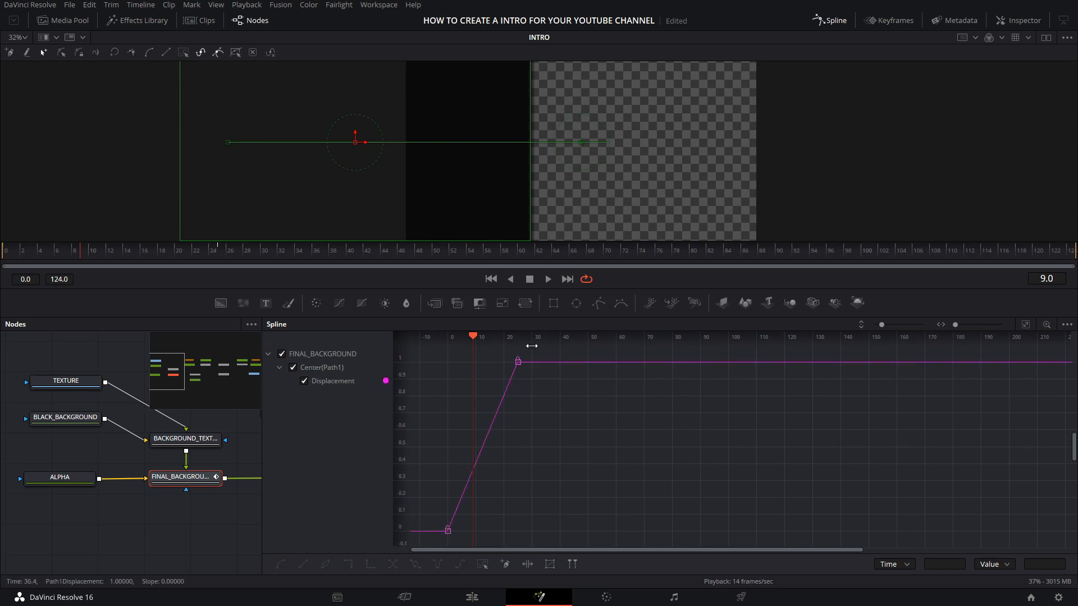
# Step: Smooth both keyframes of FINAL_BACKGROUND's displacement curve, lengthen the end keyframe's handle for a softer stop, and play the result
pyautogui.moveTo(544, 347); pyautogui.dragTo(433, 539)
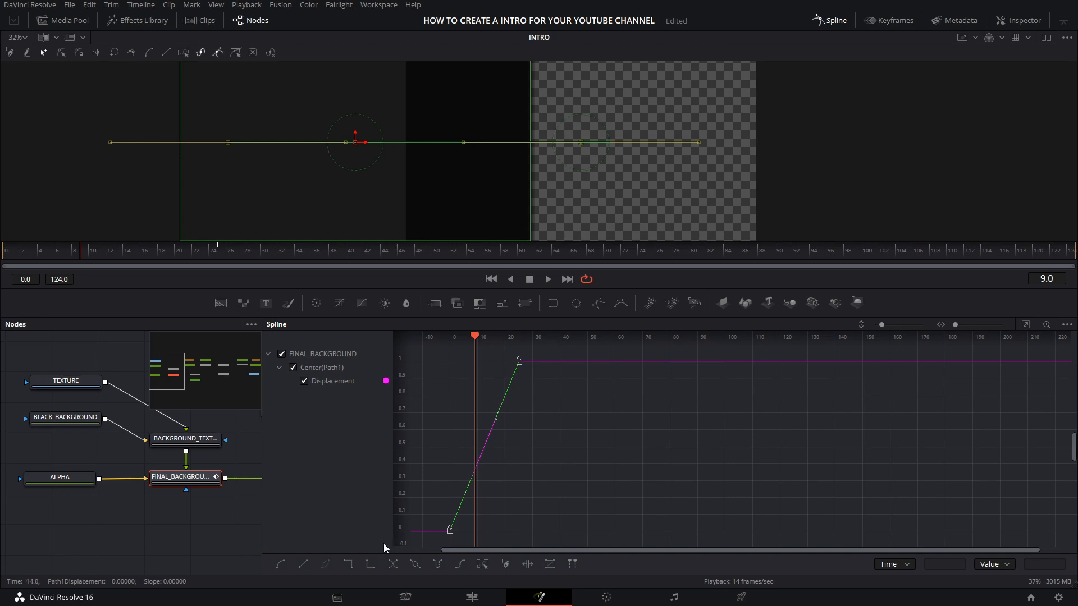
pyautogui.click(281, 566)
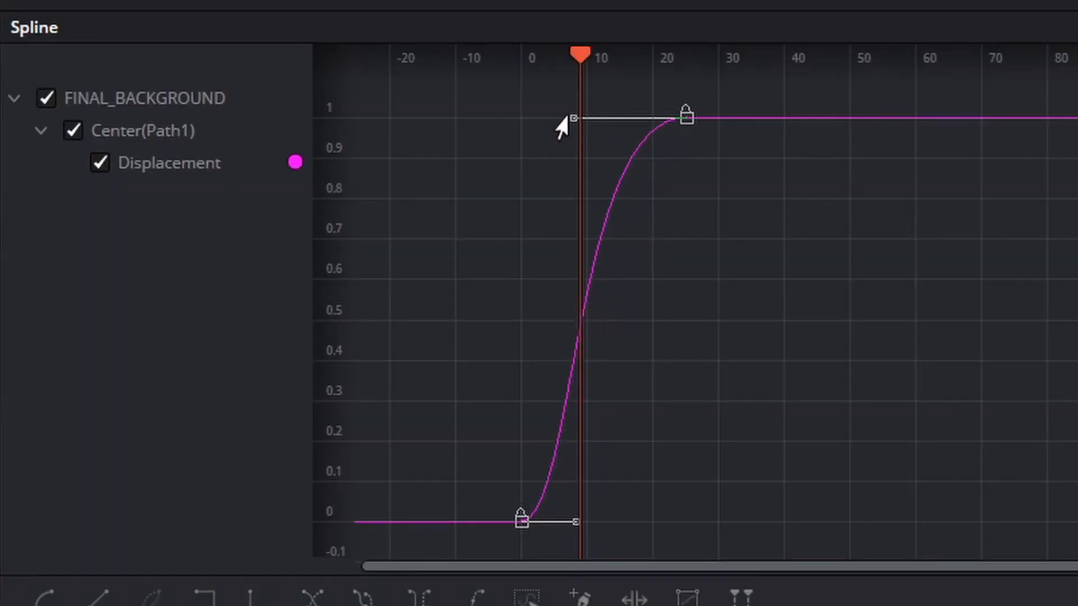
pyautogui.moveTo(559, 117); pyautogui.dragTo(515, 119)
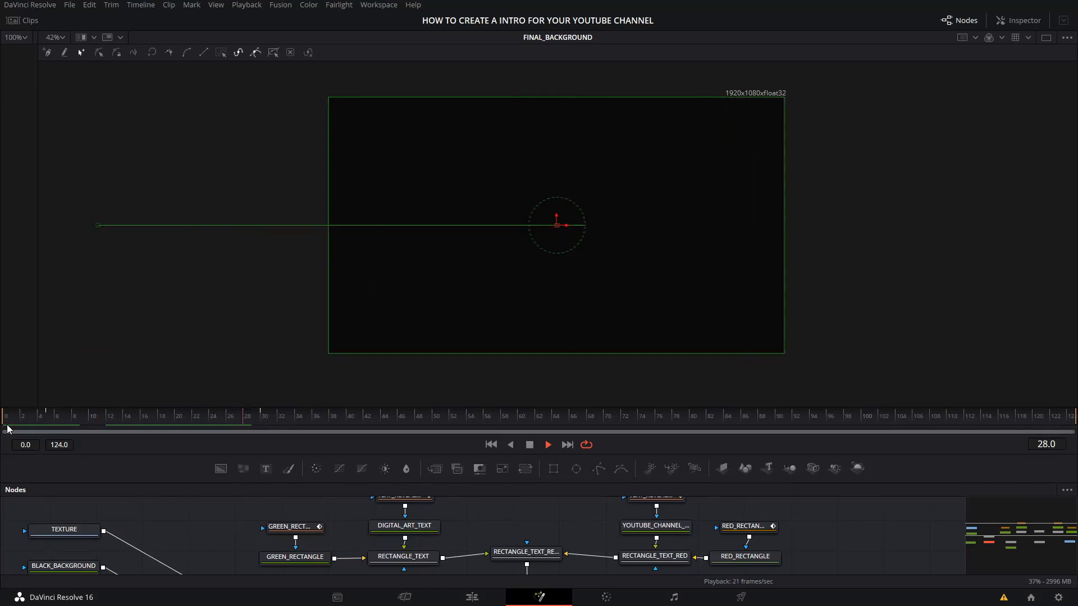
pyautogui.press('space')
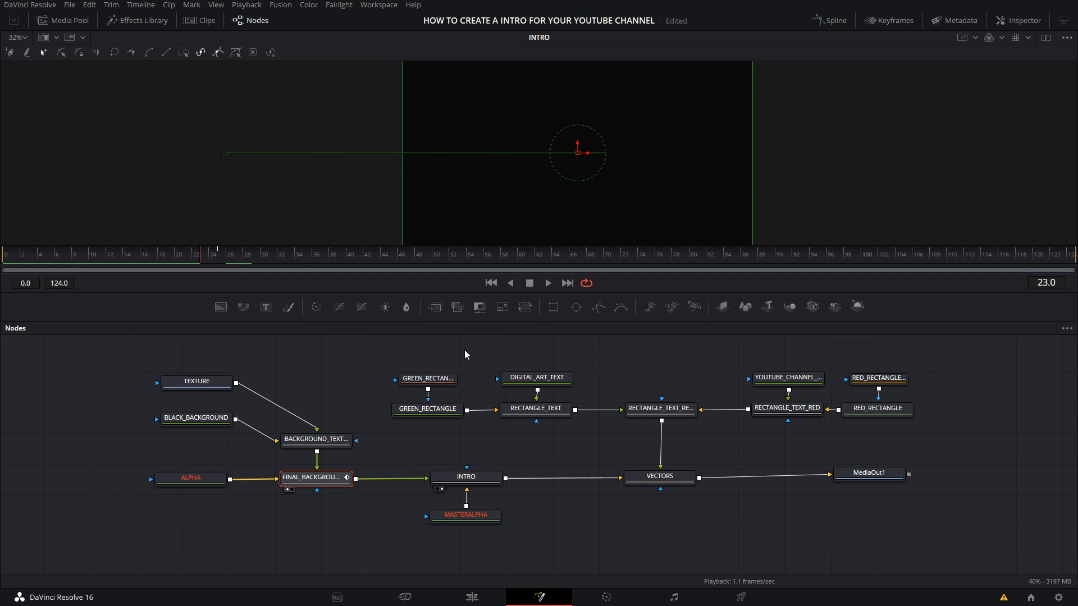
# Step: Show the RECTANGLE_TEXT_RECTANGLE_TEXT_RED merge node in the viewer with its whole frame in view
pyautogui.moveTo(642, 410); pyautogui.dragTo(640, 404)
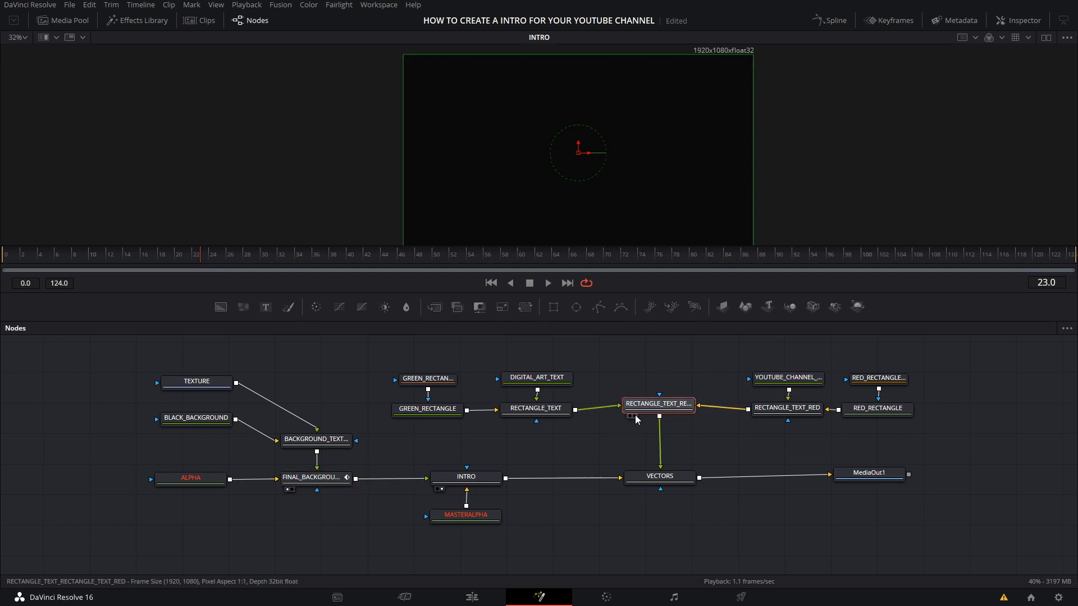
pyautogui.click(635, 415)
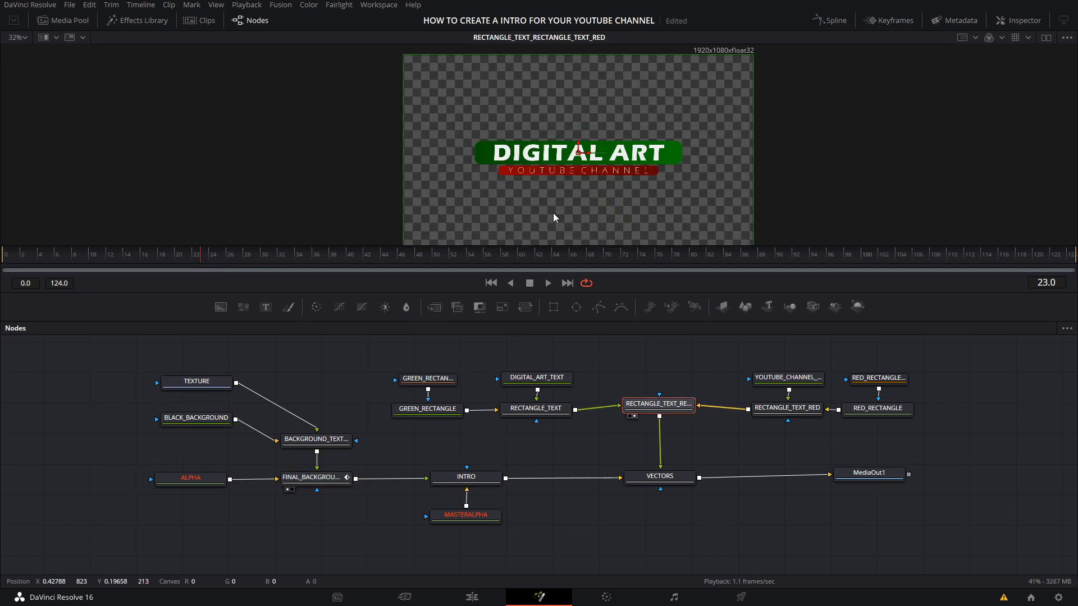
pyautogui.scroll(-1, 554, 214)
pyautogui.scroll(1, 554, 214)
pyautogui.moveTo(556, 216); pyautogui.dragTo(555, 208)
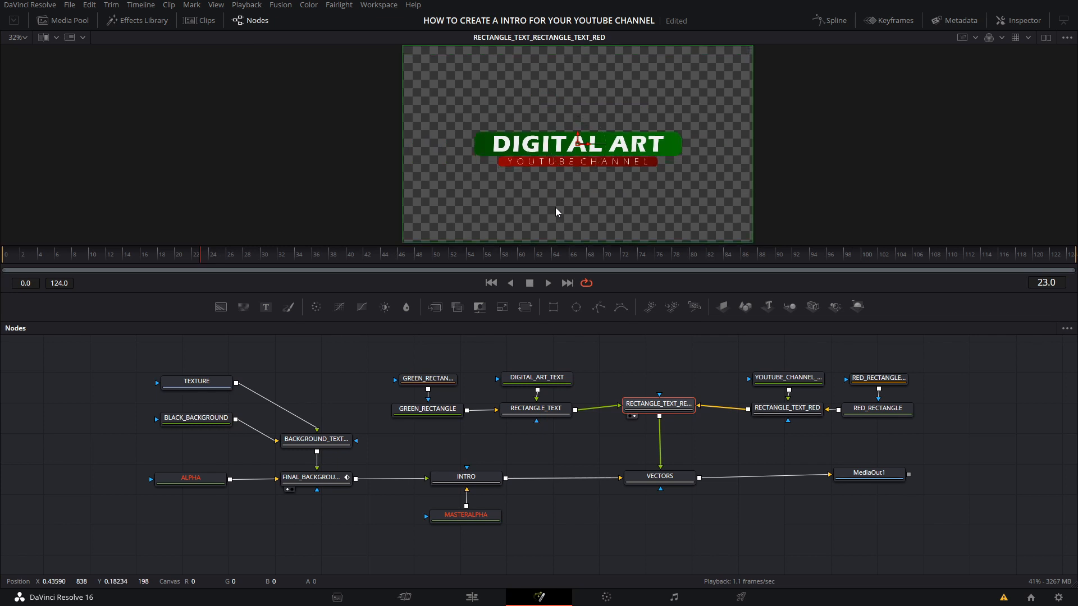
# Step: Animate GREEN_RECTANGLE_MASK's Center from about X -0.31 at frame 0 to 0.5, 0.5 at frame 25
pyautogui.moveTo(190, 251); pyautogui.dragTo(252, 261)
pyautogui.click(417, 386)
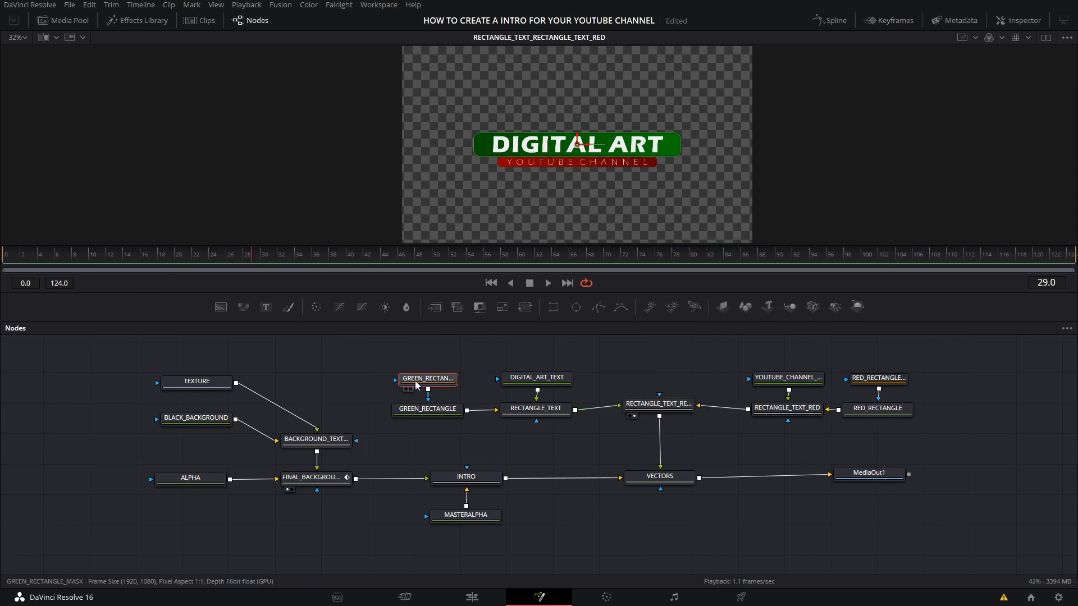
pyautogui.click(1019, 20)
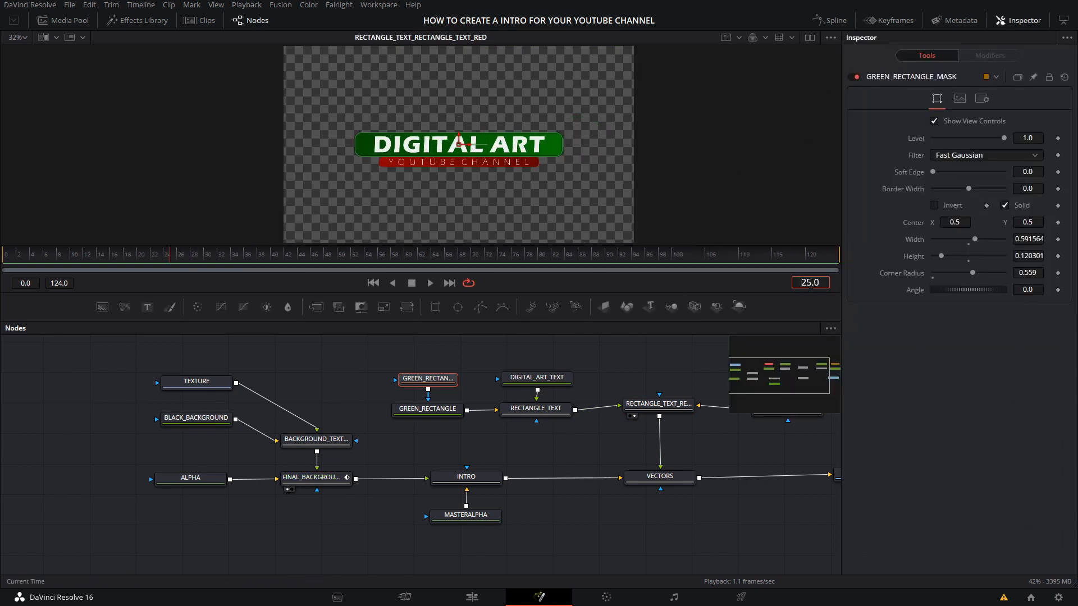
pyautogui.click(1058, 222)
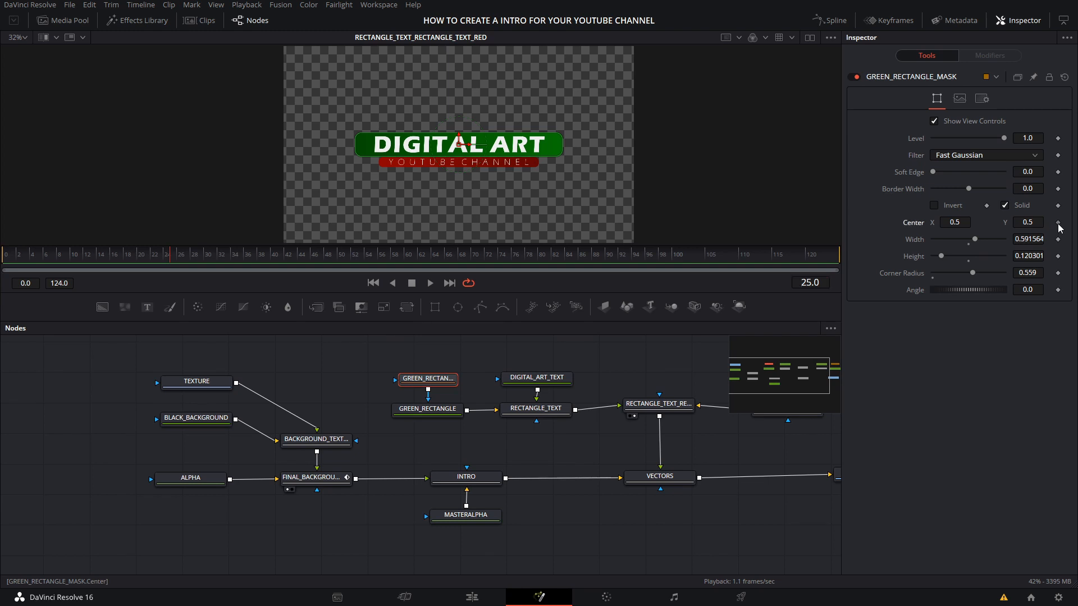
pyautogui.moveTo(169, 259); pyautogui.dragTo(8, 258)
pyautogui.moveTo(468, 148); pyautogui.dragTo(176, 145)
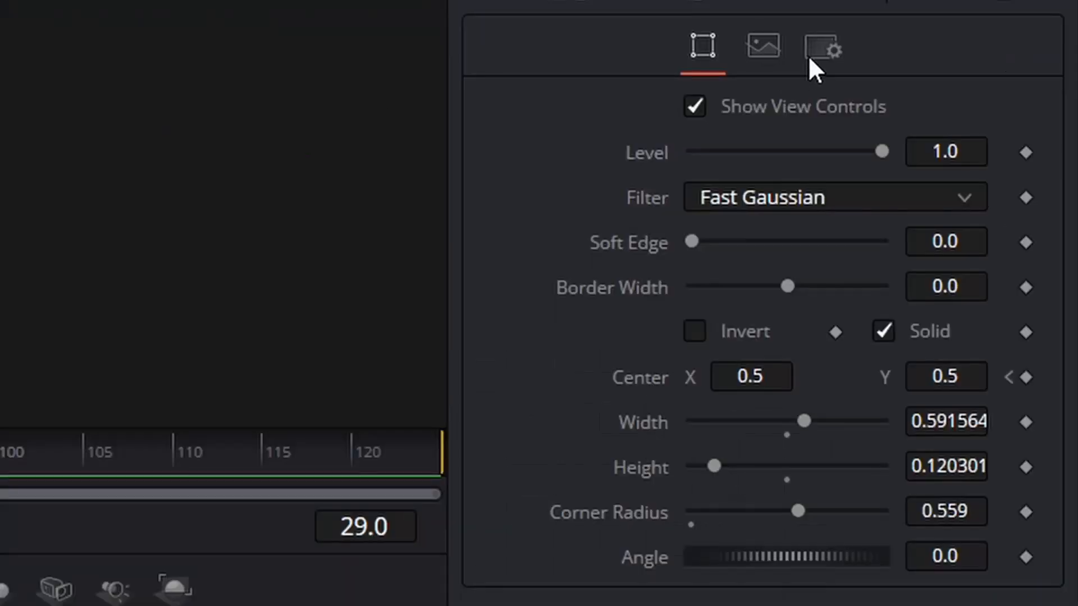
# Step: Enable Motion Blur on GREEN_RECTANGLE_MASK with quality 3, shutter angle 192.8 and center bias 0.25
pyautogui.click(982, 98)
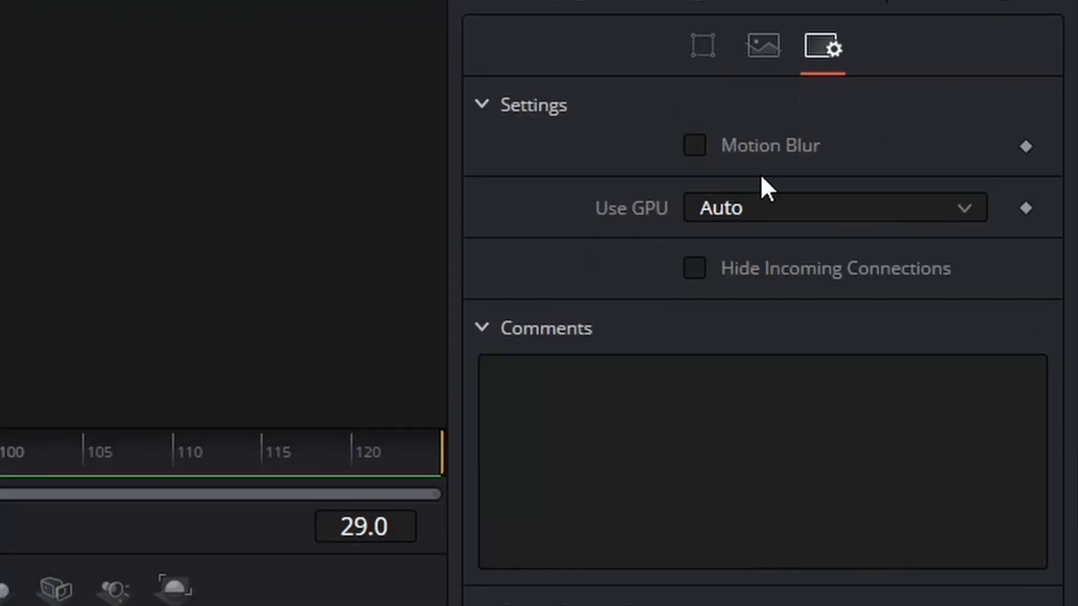
pyautogui.click(691, 150)
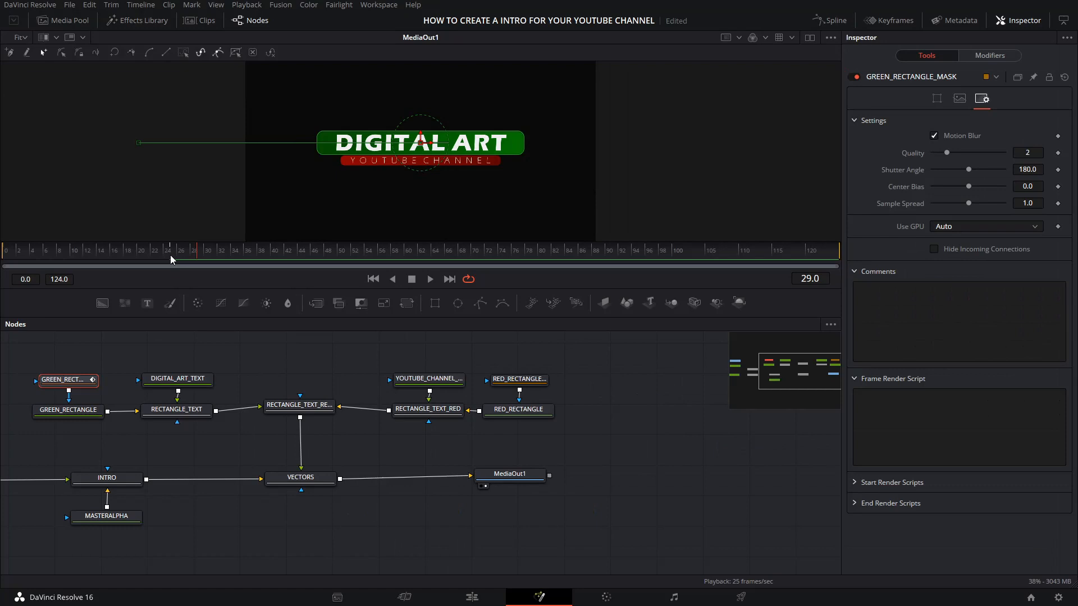
pyautogui.moveTo(170, 255)
pyautogui.mouseDown()
pyautogui.moveTo(14, 265)
pyautogui.moveTo(168, 255)
pyautogui.mouseUp()
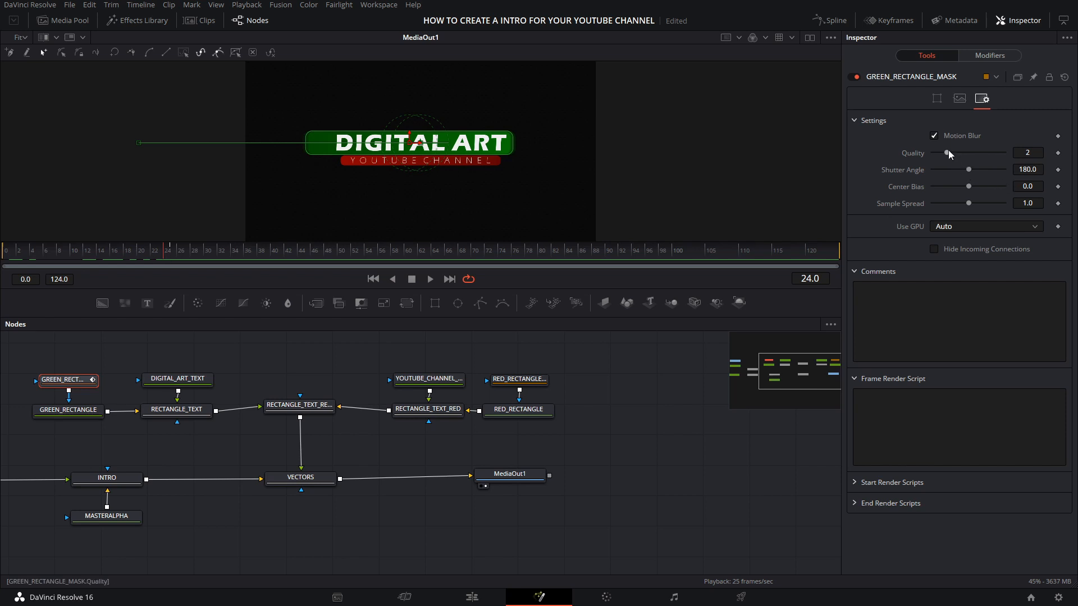
pyautogui.moveTo(972, 170); pyautogui.dragTo(975, 170)
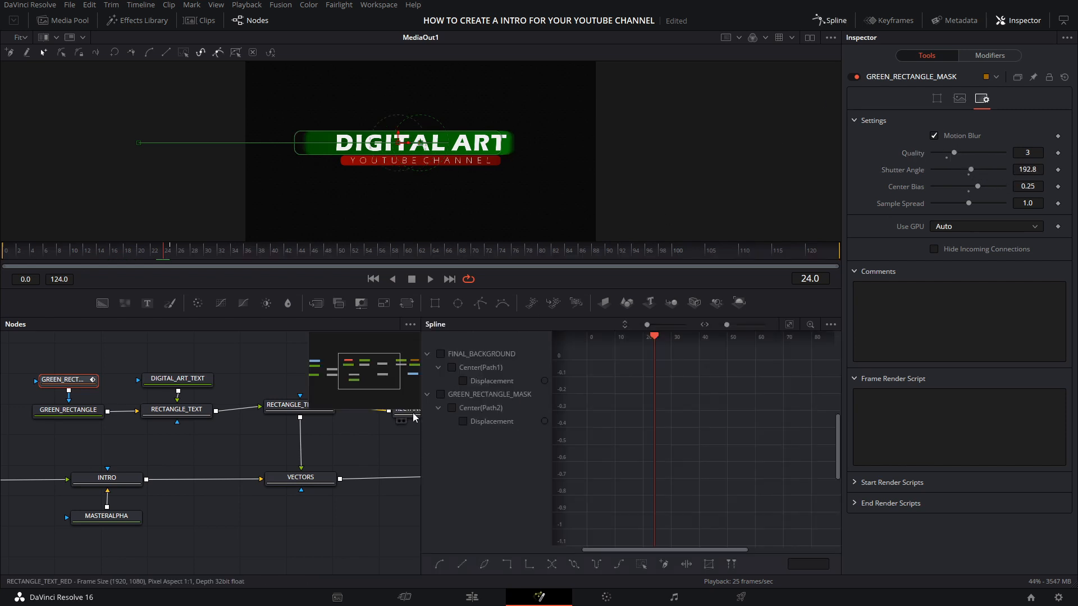
# Step: Display GREEN_RECTANGLE_MASK's displacement curve, smooth both keyframes and lengthen their handles, the end one far more, for a fast start and soft stop
pyautogui.moveTo(421, 412); pyautogui.dragTo(223, 393)
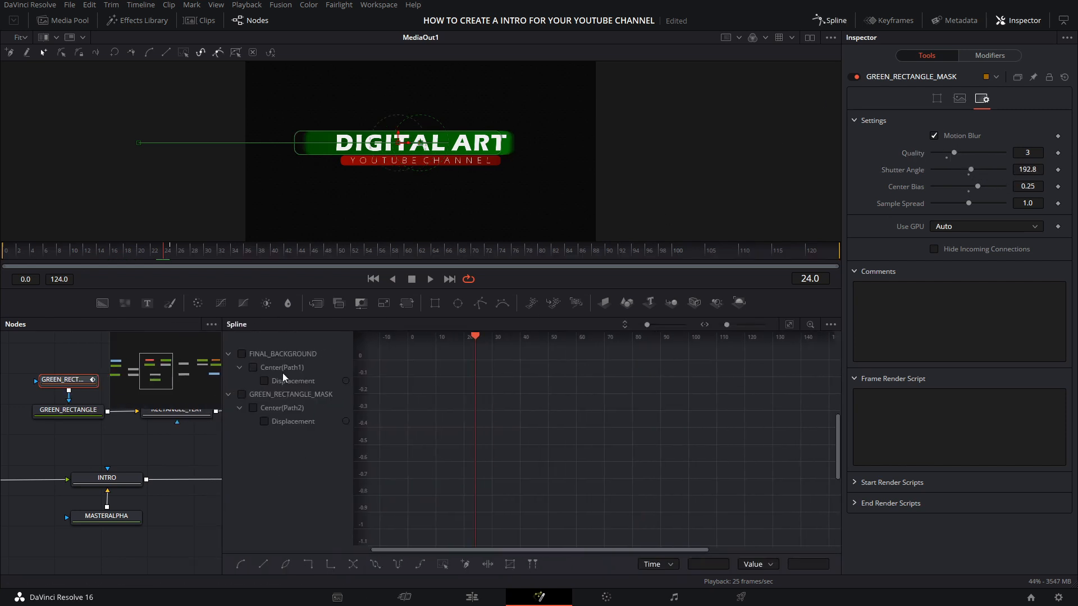
pyautogui.click(242, 394)
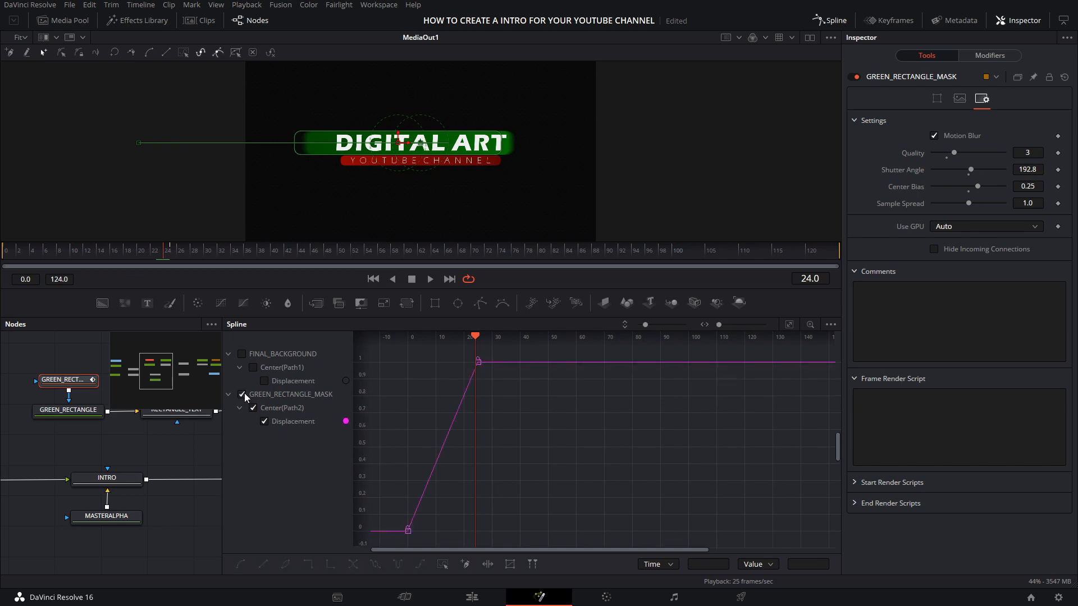
pyautogui.moveTo(490, 360); pyautogui.dragTo(392, 537)
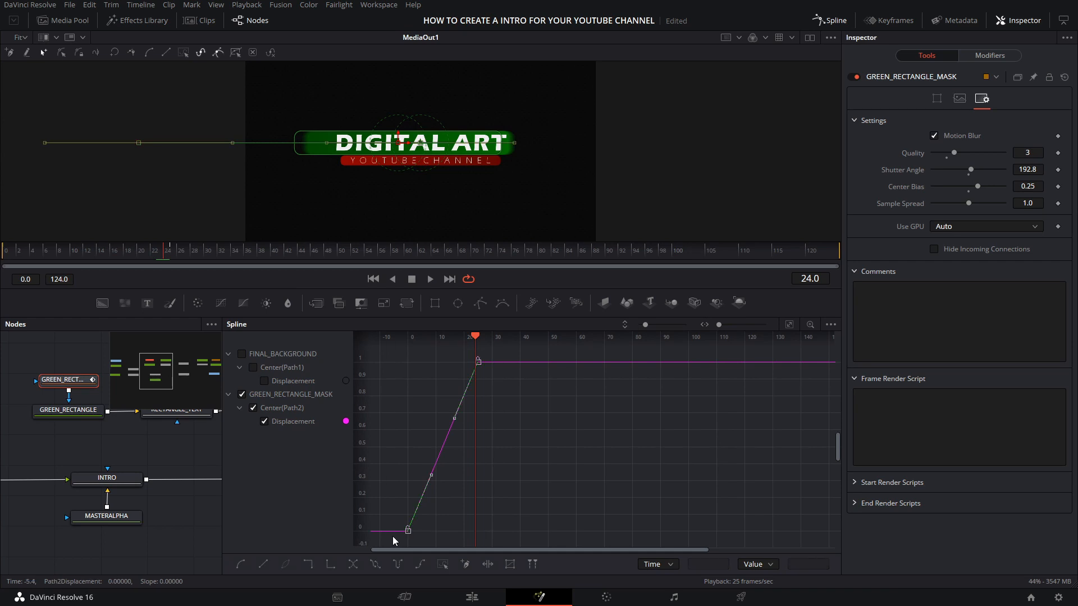
pyautogui.press('s')
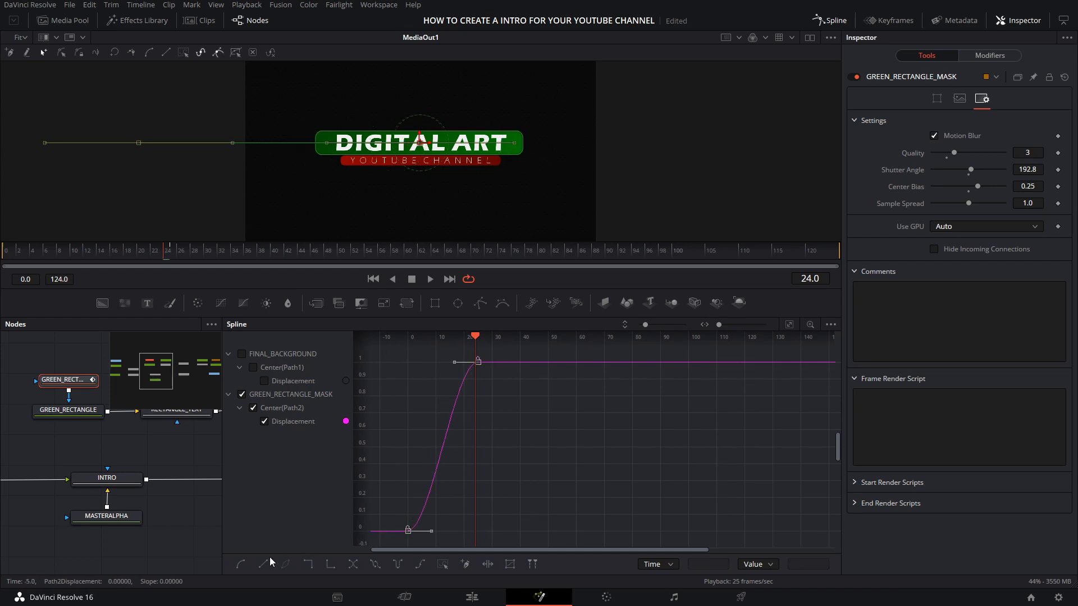
pyautogui.moveTo(454, 362); pyautogui.dragTo(412, 363)
pyautogui.moveTo(431, 531); pyautogui.dragTo(438, 531)
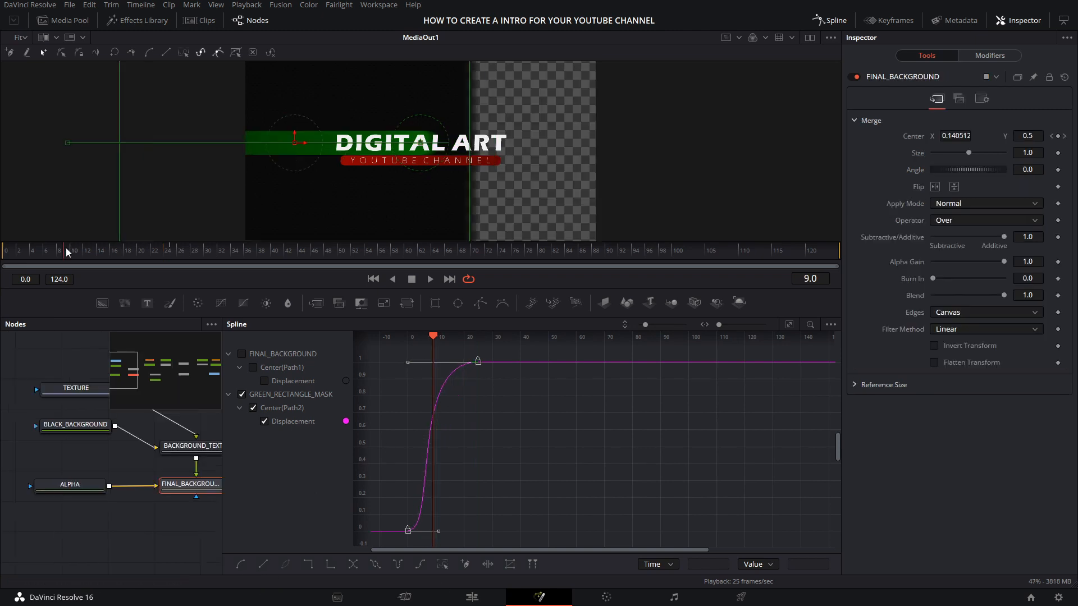
# Step: Go to frame 5, select FINAL_BACKGROUND and display its displacement curve together with the green rectangle mask's curve
pyautogui.moveTo(65, 248); pyautogui.dragTo(39, 247)
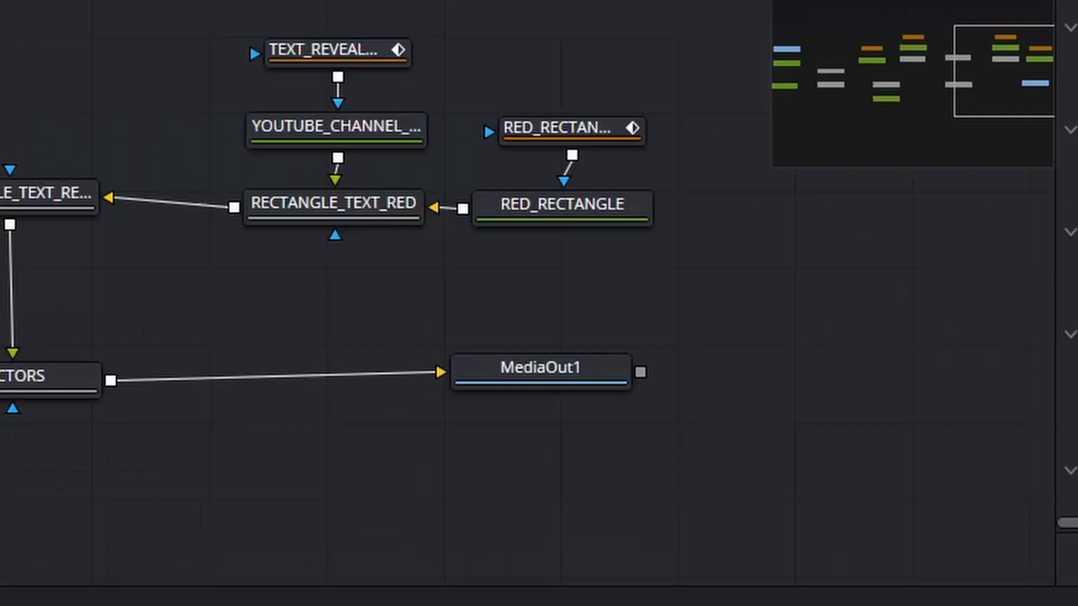
pyautogui.click(539, 377)
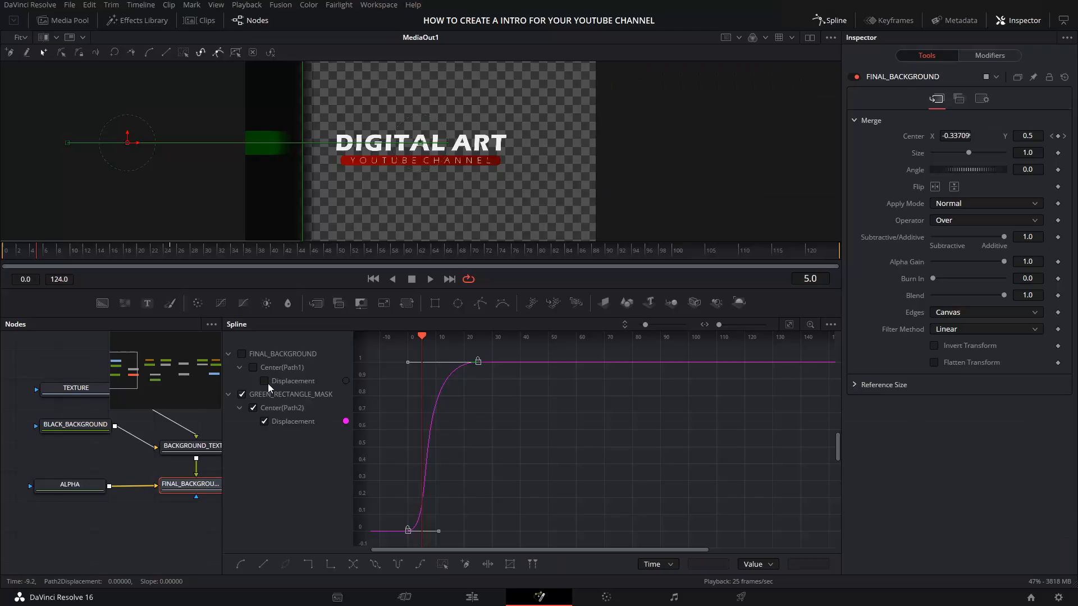
pyautogui.click(242, 354)
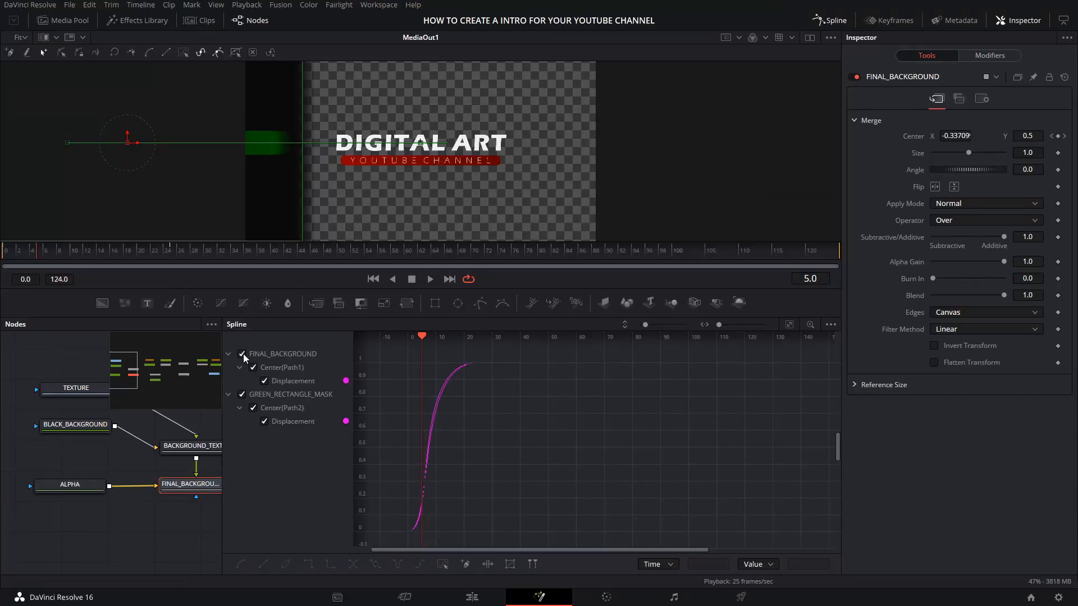
# Step: Hide GREEN_RECTANGLE_MASK's curve and select all keyframes on FINAL_BACKGROUND's displacement curve
pyautogui.click(242, 394)
pyautogui.moveTo(518, 353); pyautogui.dragTo(416, 535)
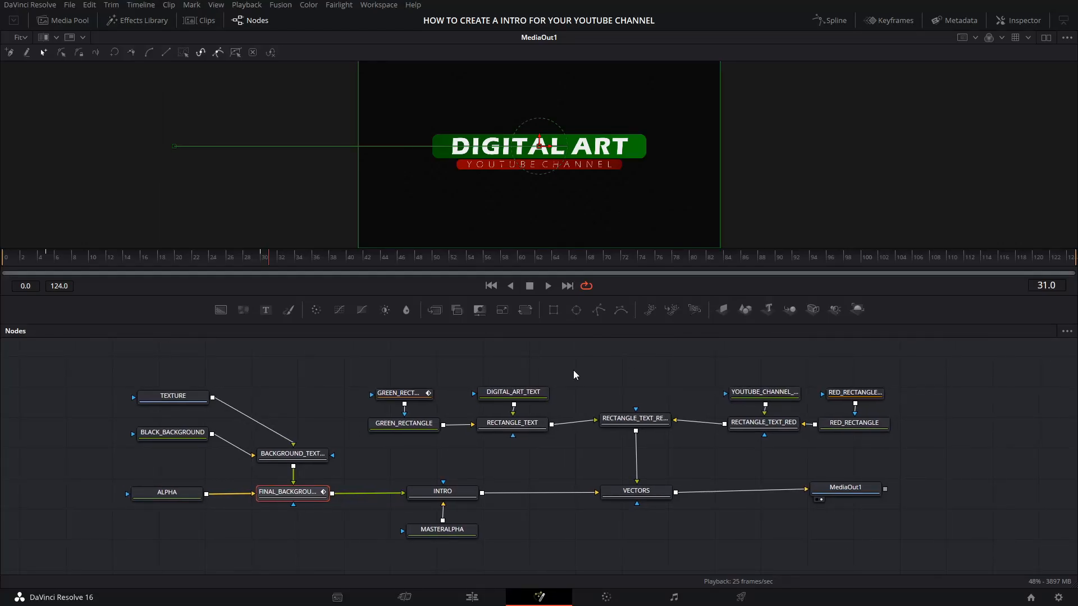
# Step: Add a rectangle mask to DIGITAL_ART_TEXT and rename it TEXT_REVEAL_DIGITAL_ART
pyautogui.moveTo(545, 294); pyautogui.dragTo(544, 297)
pyautogui.click(528, 399)
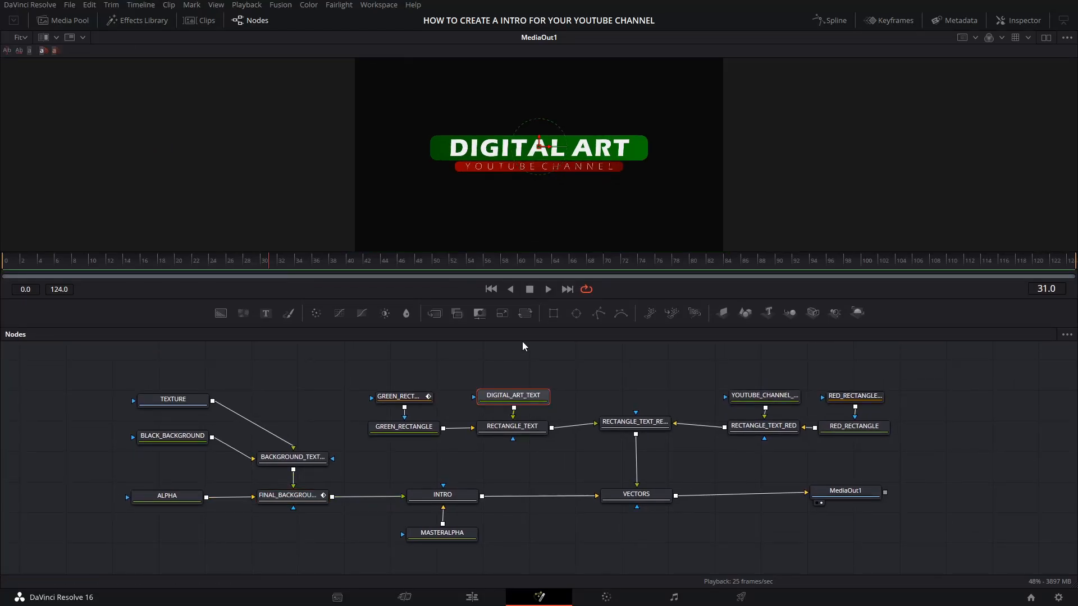
pyautogui.click(554, 315)
pyautogui.rightClick(513, 369)
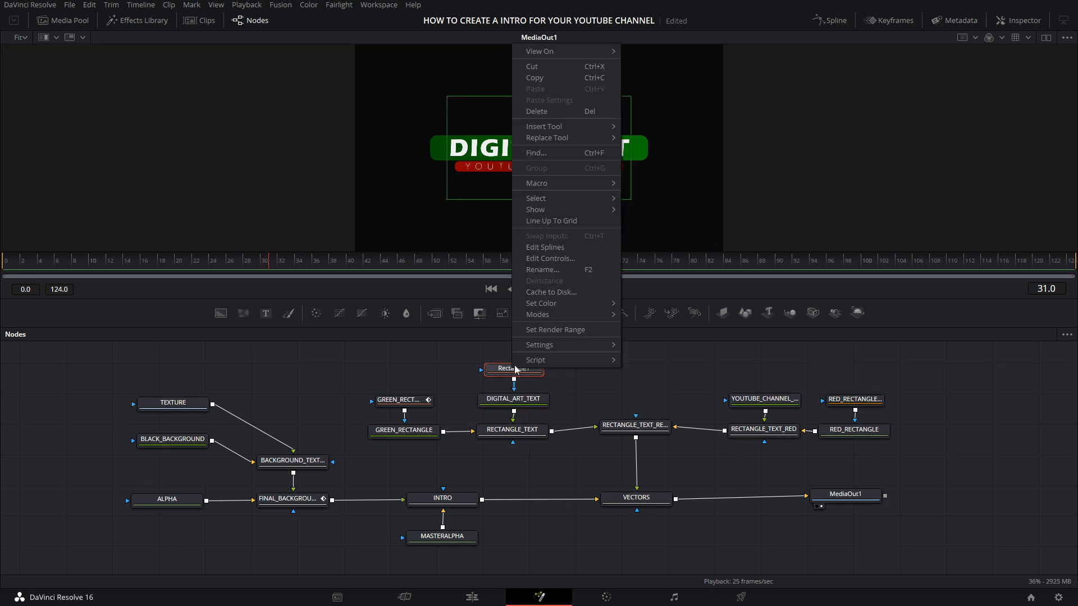
pyautogui.click(544, 270)
pyautogui.write('TEXT_REVEAL_DIGITAL_ART')
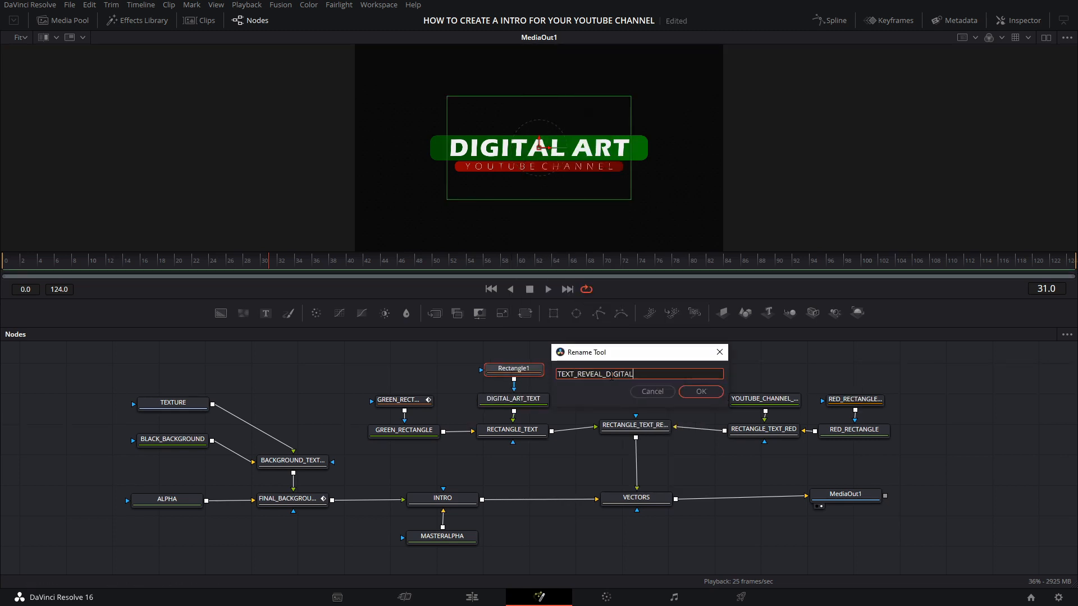
pyautogui.press('Return')
# Step: Keyframe TEXT_REVEAL_DIGITAL_ART's Center at X about 0.495, Y 0.5 at frame 16, and reposition the mask horizontally at frame 13
pyautogui.click(1018, 20)
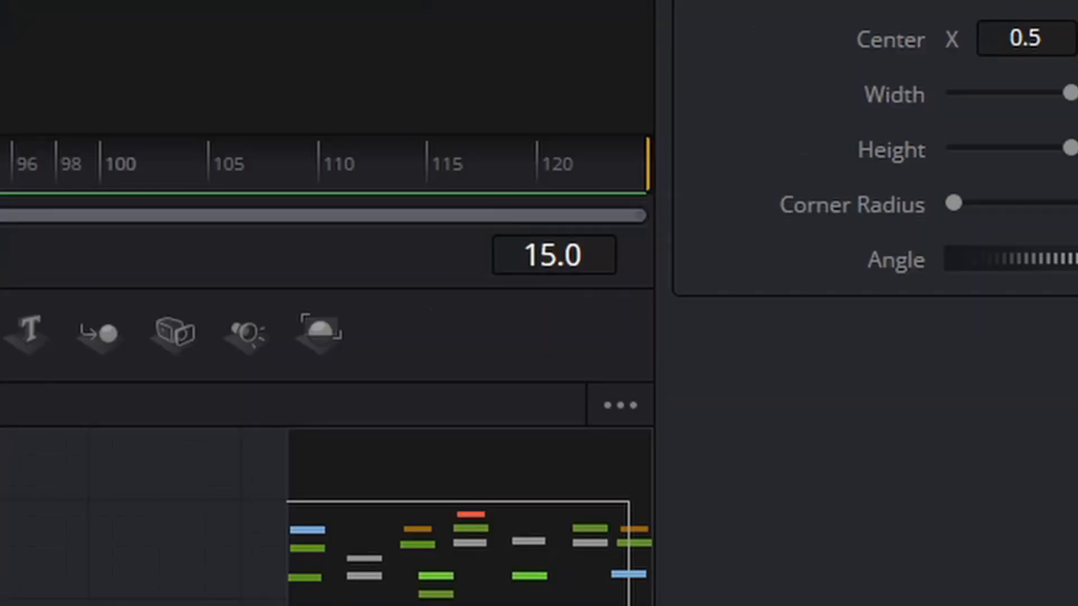
pyautogui.press('Right')
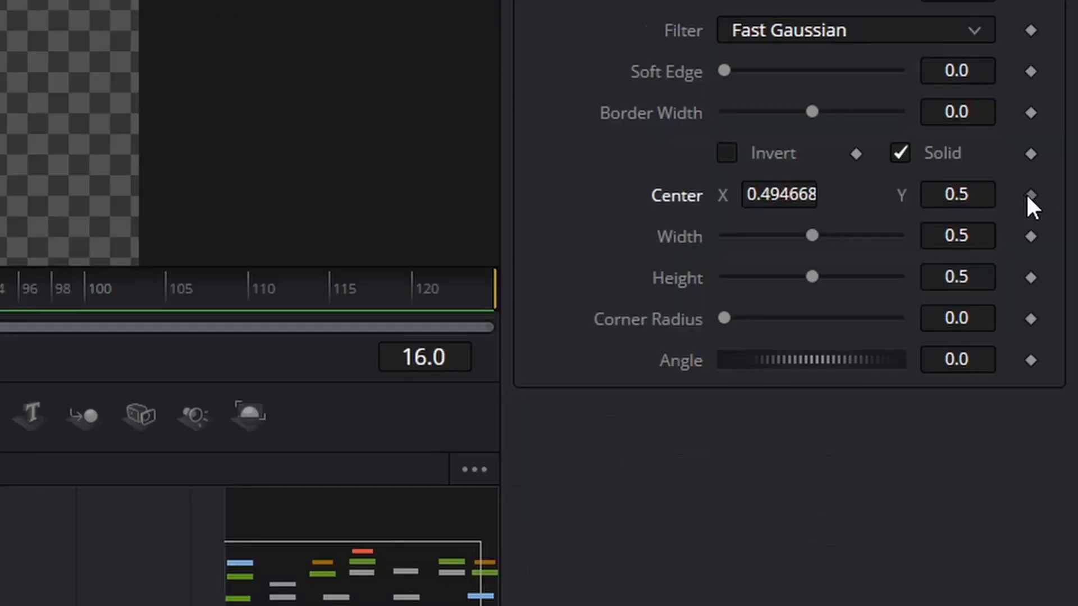
pyautogui.click(1055, 225)
pyautogui.doubleClick(811, 289)
pyautogui.write('13')
pyautogui.press('Return')
pyautogui.moveTo(330, 138); pyautogui.dragTo(421, 142)
# Step: Keyframe the digital art text's reveal mask backwards at frames 10, 7 and 4, shifting it so the text follows the incoming green rectangle
pyautogui.doubleClick(811, 288)
pyautogui.write('10')
pyautogui.press('Return')
pyautogui.doubleClick(811, 289)
pyautogui.write('7')
pyautogui.press('Return')
pyautogui.moveTo(363, 136); pyautogui.dragTo(175, 131)
pyautogui.doubleClick(811, 288)
pyautogui.write('4')
pyautogui.press('Return')
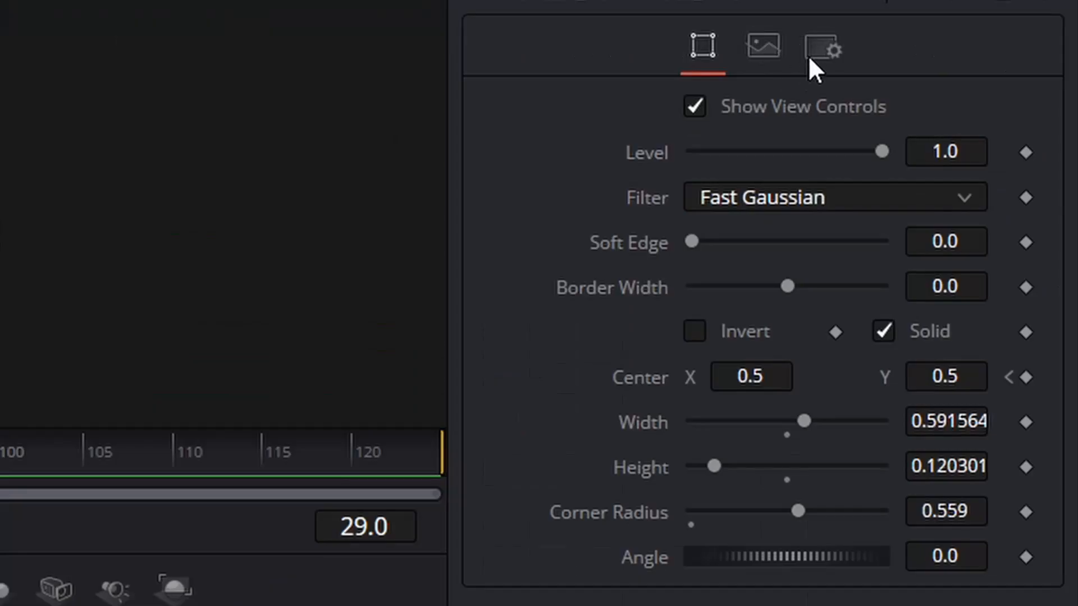
# Step: Enable Motion Blur in the rectangle mask's settings
pyautogui.click(982, 99)
pyautogui.click(690, 150)
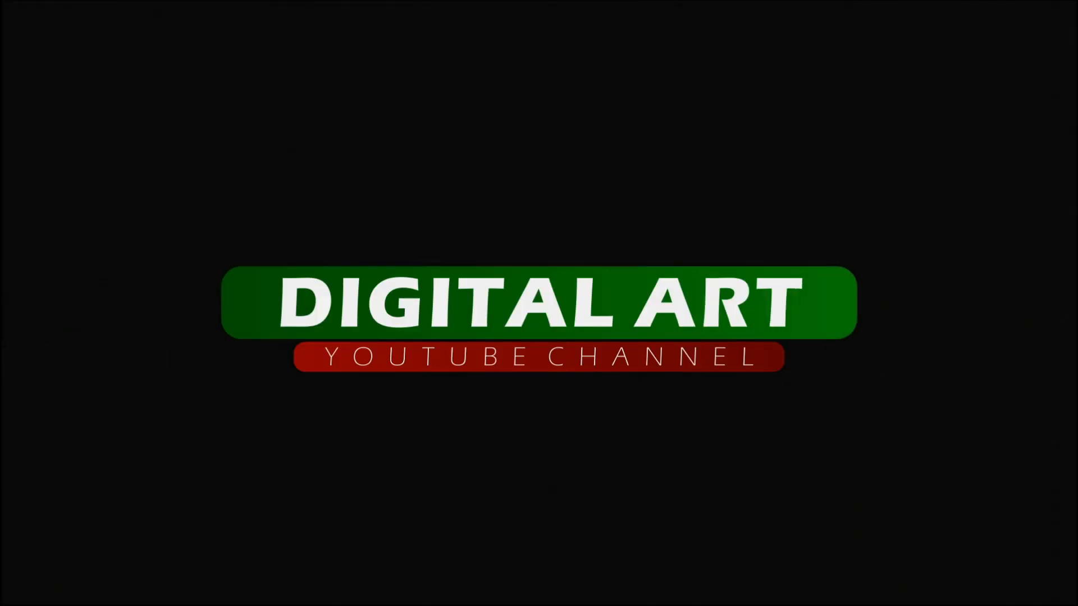
pyautogui.moveTo(691, 371); pyautogui.dragTo(695, 371)
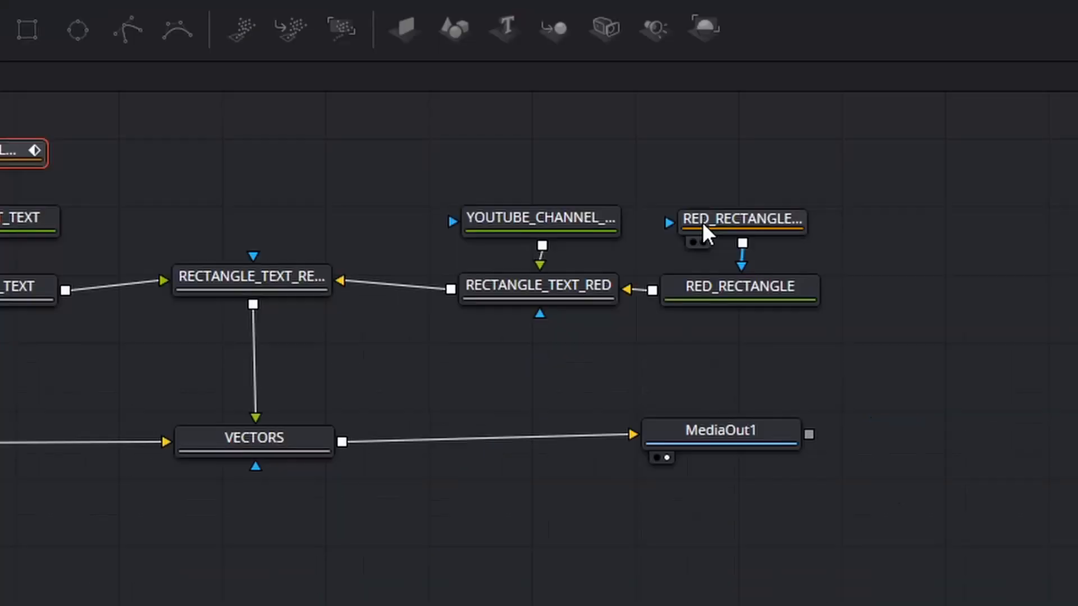
# Step: Animate RED_RECTANGLE_MASK's Center from behind the green rectangle, Y about 0.465 at frame 29, down to Y about 0.411 at frame 55
pyautogui.click(856, 400)
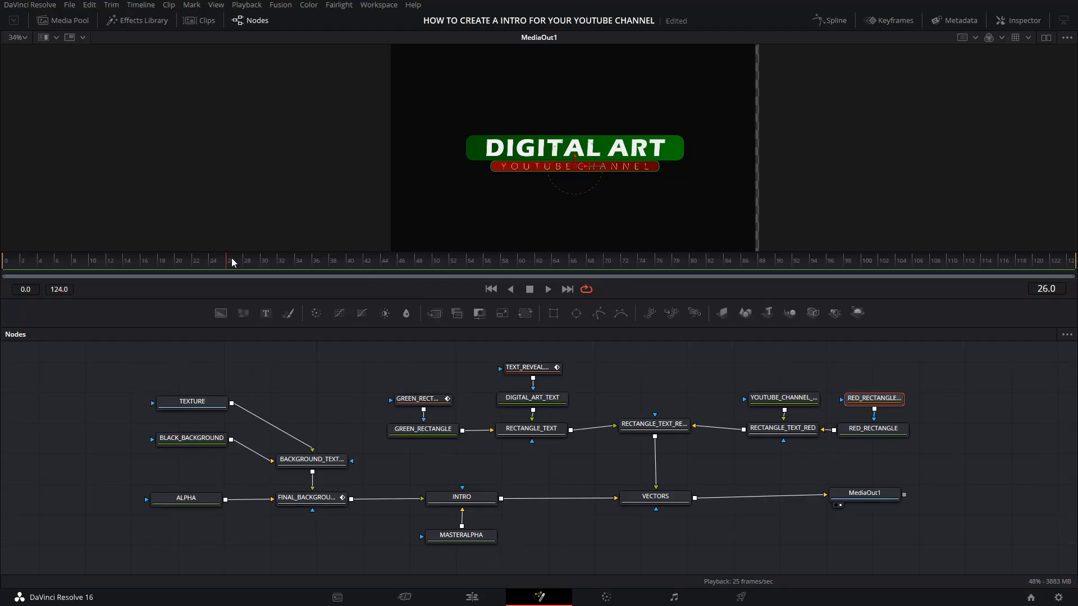
pyautogui.moveTo(233, 262); pyautogui.dragTo(256, 263)
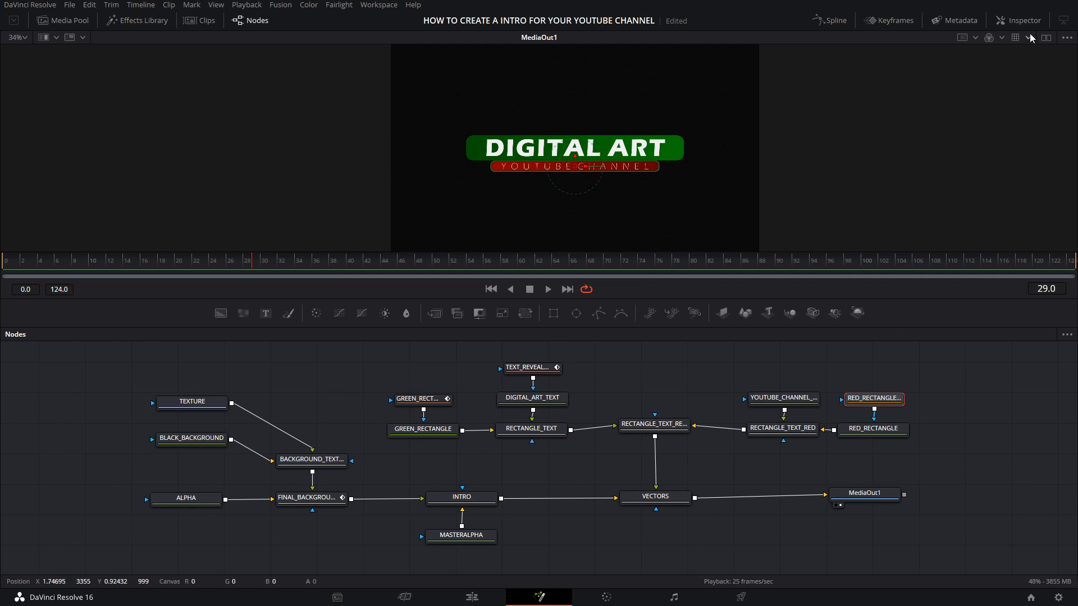
pyautogui.click(1018, 20)
pyautogui.moveTo(457, 158); pyautogui.dragTo(458, 146)
pyautogui.moveTo(196, 261); pyautogui.dragTo(340, 261)
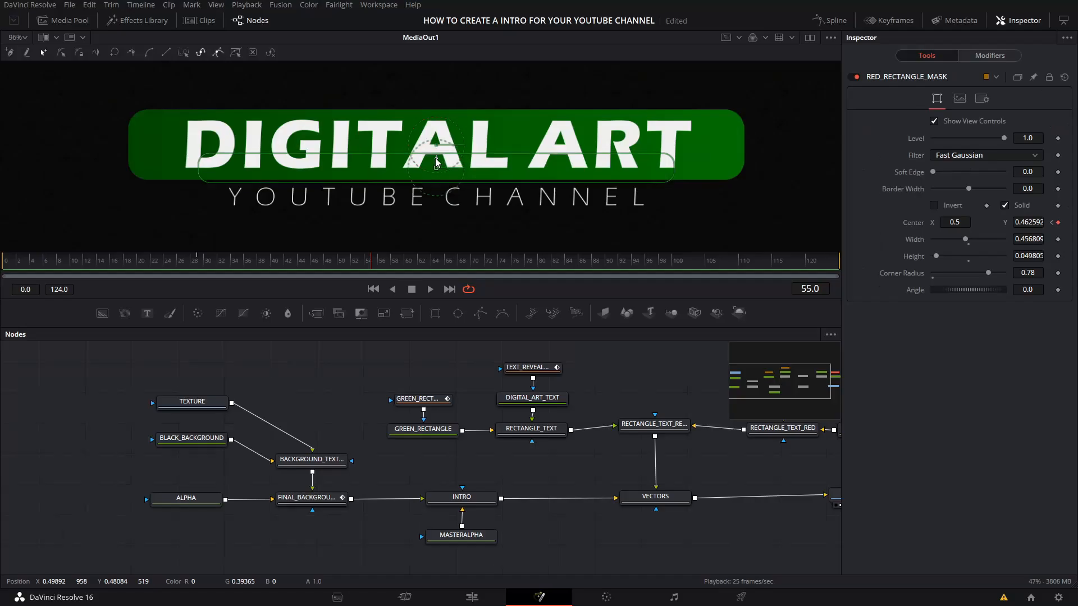
pyautogui.moveTo(435, 139); pyautogui.dragTo(435, 185)
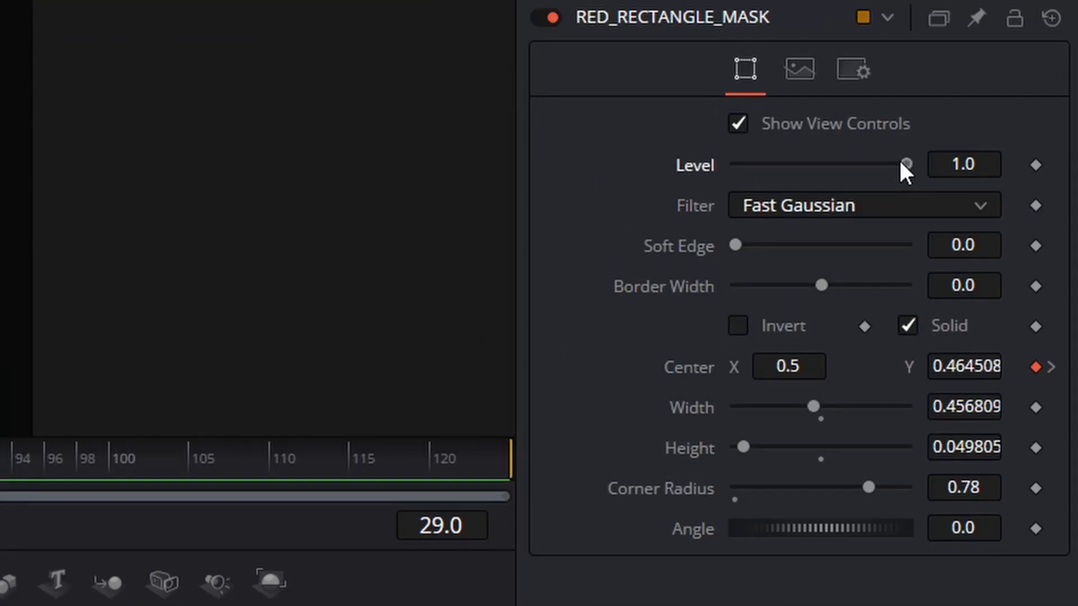
# Step: Keyframe RED_RECTANGLE_MASK's Level at 0 for frame 29, with 1.0 on the frame right after it
pyautogui.click(963, 164)
pyautogui.write('0')
pyautogui.press('Return')
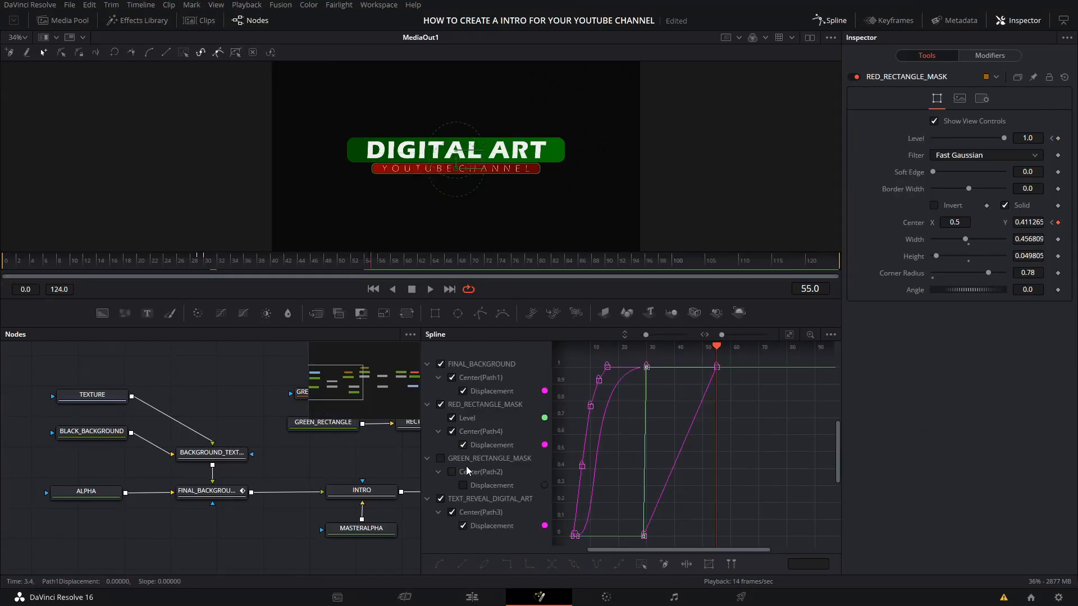
# Step: Show only RED_RECTANGLE_MASK's displacement curve by hiding its Level curve and those of FINAL_BACKGROUND and TEXT_REVEAL_DIGITAL_ART
pyautogui.click(441, 364)
pyautogui.click(441, 499)
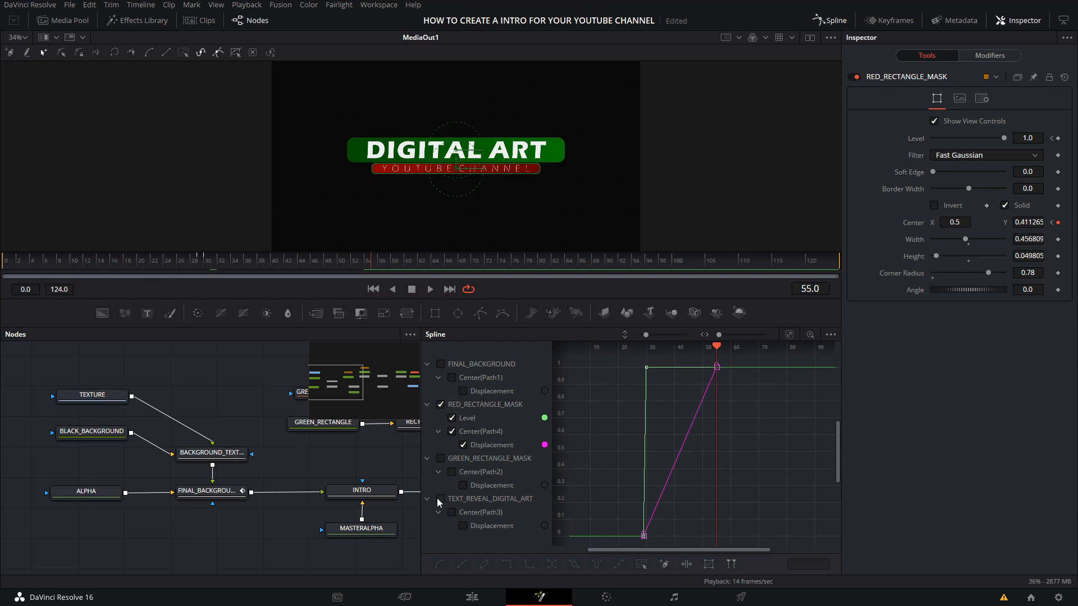
pyautogui.click(452, 417)
pyautogui.click(480, 431)
# Step: Smooth both RED_RECTANGLE_MASK displacement keyframes, lengthen their handles, the end one far more, and enable Motion Blur on the mask
pyautogui.moveTo(747, 359); pyautogui.dragTo(618, 541)
pyautogui.press('s')
pyautogui.moveTo(692, 368); pyautogui.dragTo(647, 367)
pyautogui.moveTo(668, 536); pyautogui.dragTo(674, 537)
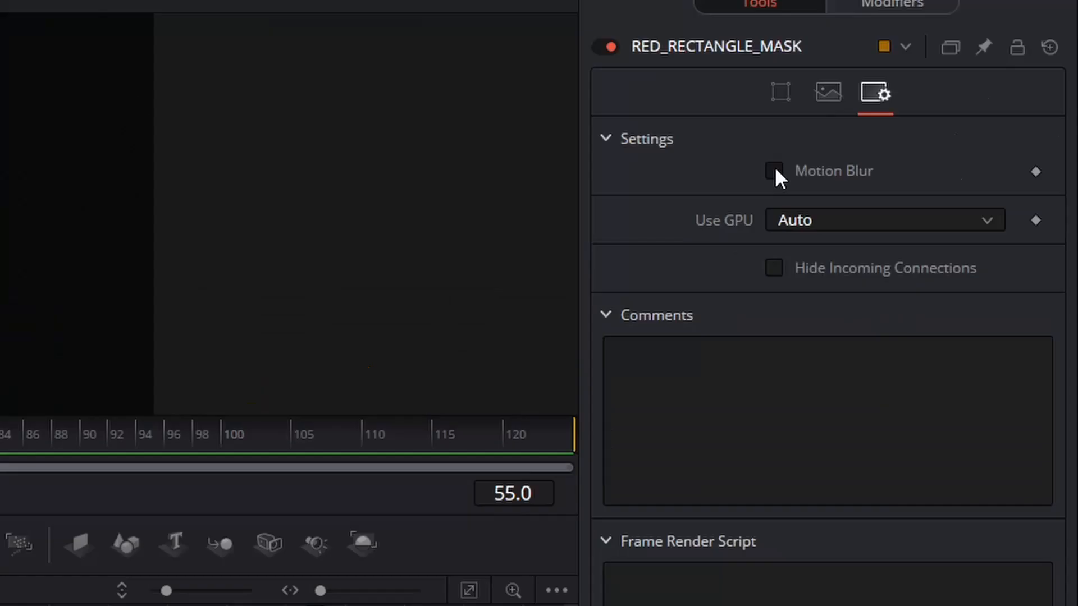
pyautogui.click(933, 135)
# Step: Add a rectangle mask to YOUTUBE_CHANNEL_TEXT and rename it TEXT_REVEAL_YOUTUBE_CHANNEL
pyautogui.click(684, 393)
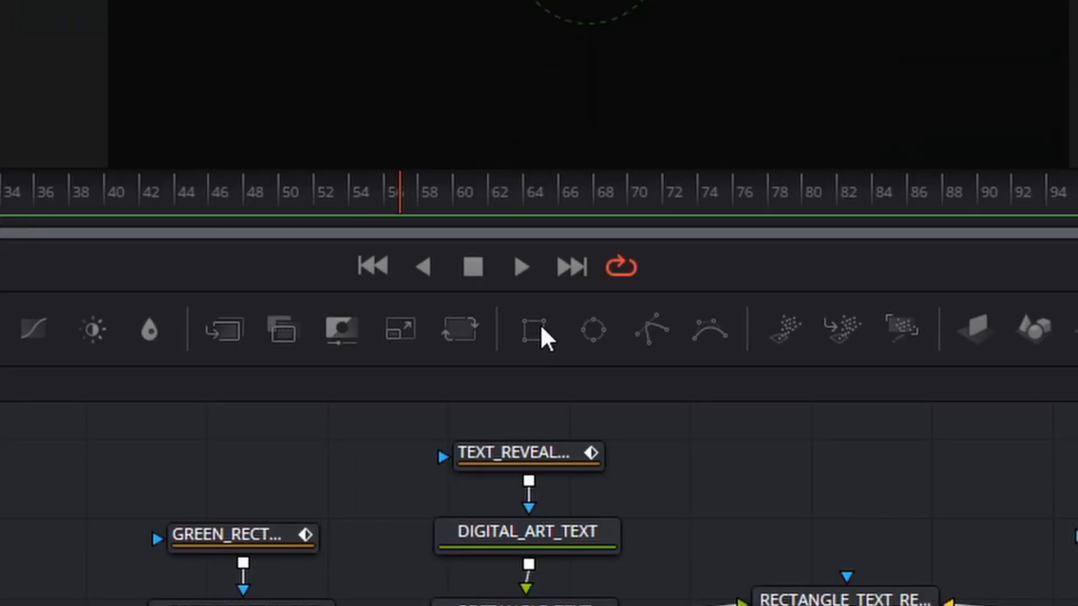
pyautogui.click(436, 313)
pyautogui.rightClick(685, 370)
pyautogui.click(710, 271)
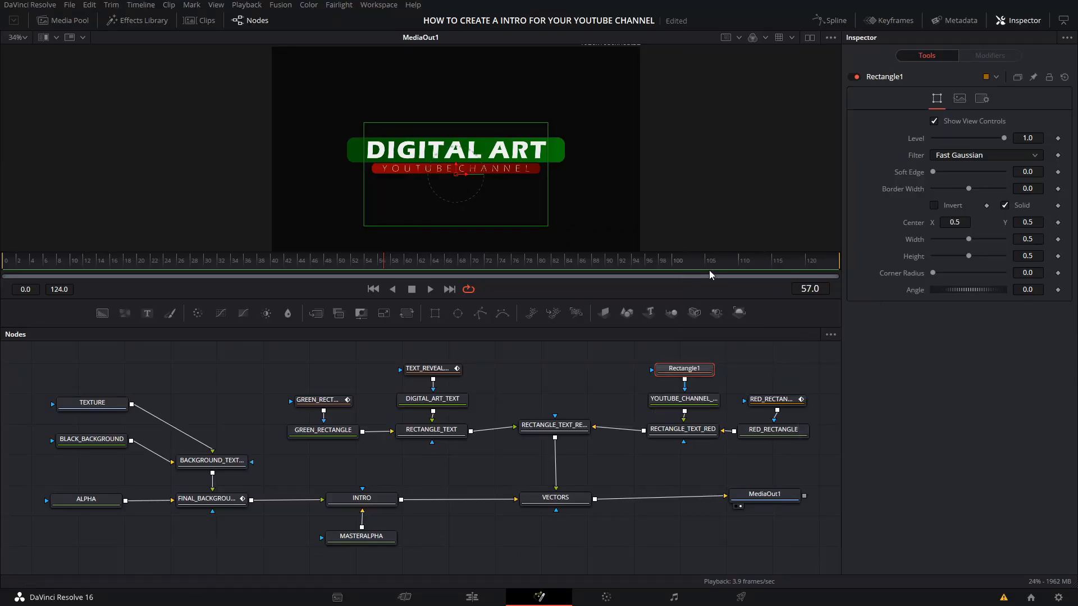
pyautogui.write('TEXT_REVEA')
pyautogui.write('HANNEL')
pyautogui.press('Return')
# Step: At frame 35, raise TEXT_REVEAL_YOUTUBE_CHANNEL until it hides the YOUTUBE CHANNEL text, Center Y about 0.796, and keyframe its Center
pyautogui.click(812, 289)
pyautogui.press('BackSpace')
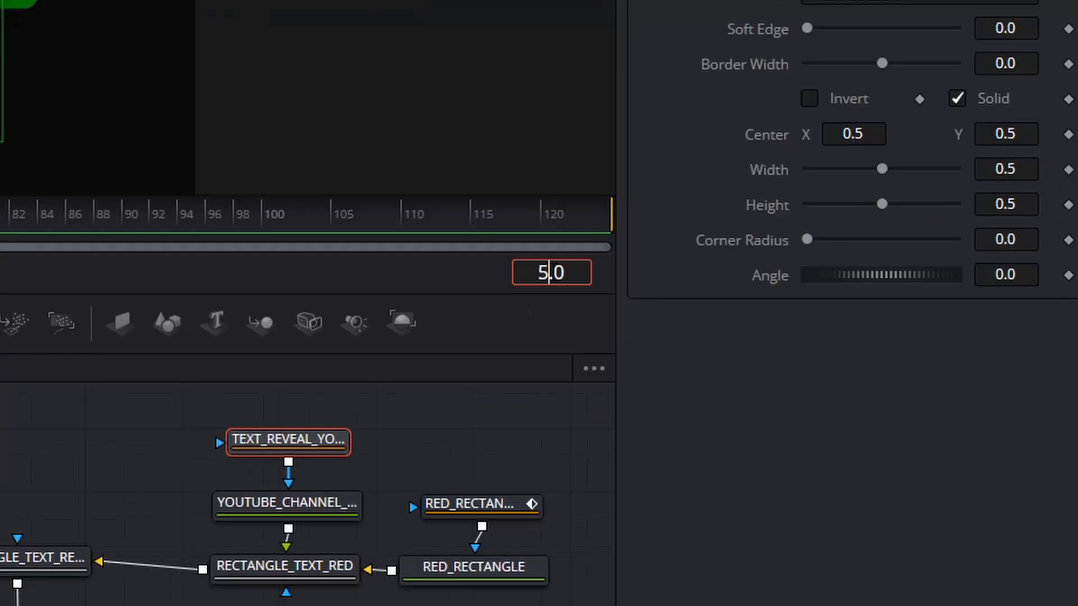
pyautogui.press('Left')
pyautogui.write('3')
pyautogui.press('Return')
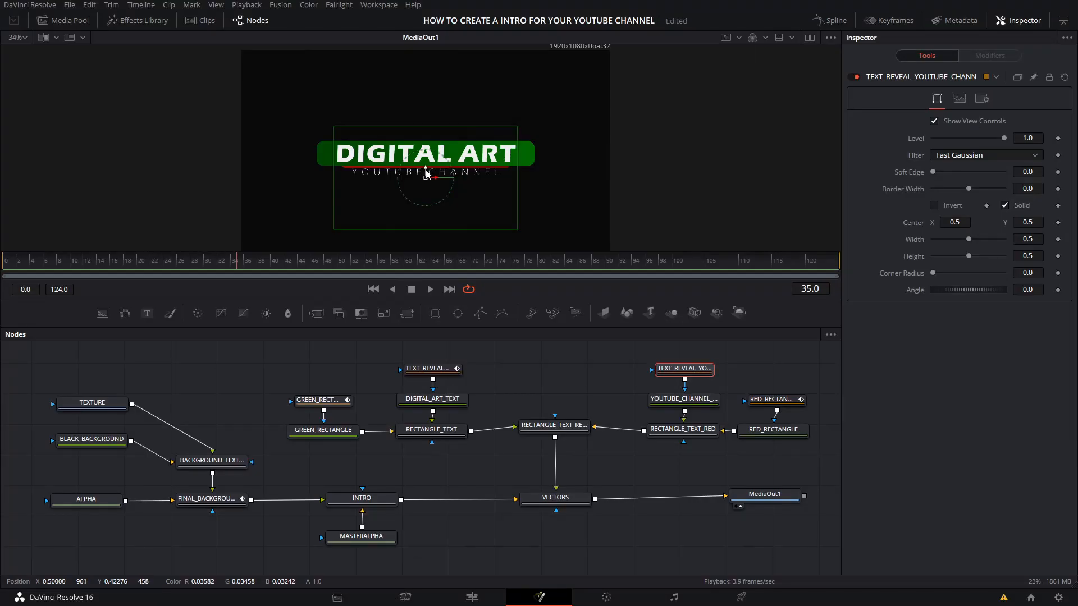
pyautogui.moveTo(426, 173); pyautogui.dragTo(429, 108)
pyautogui.scroll(3, 428, 167)
pyautogui.scroll(1, 428, 167)
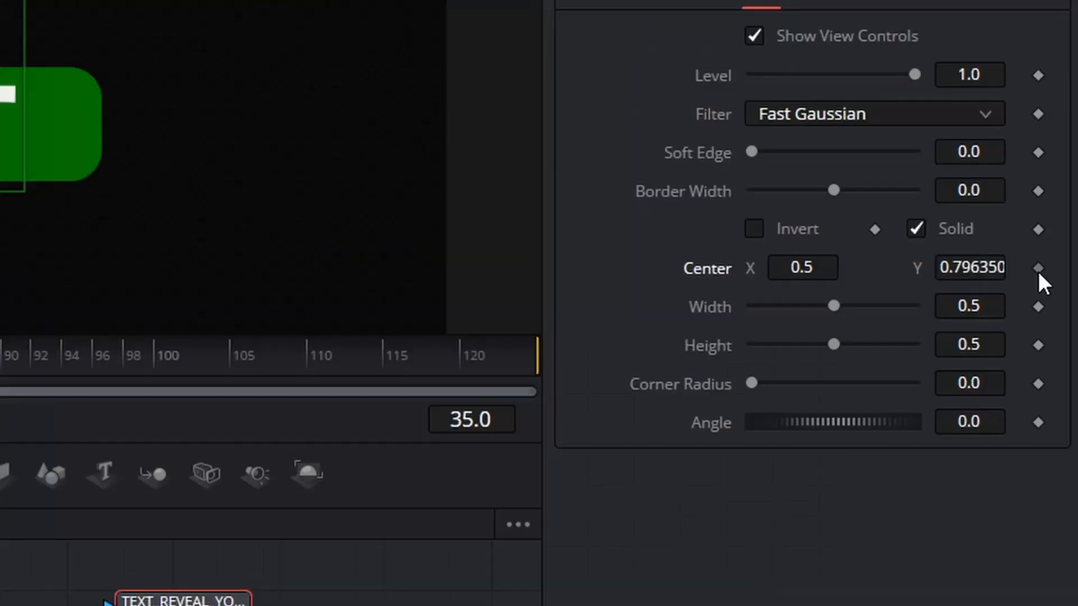
pyautogui.click(1038, 268)
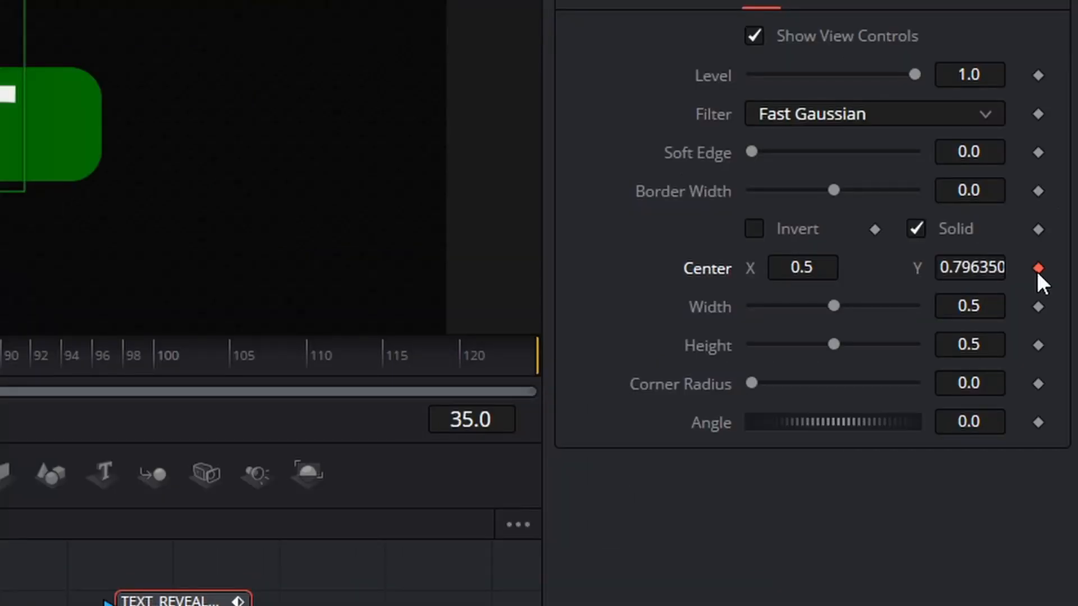
pyautogui.press('Return')
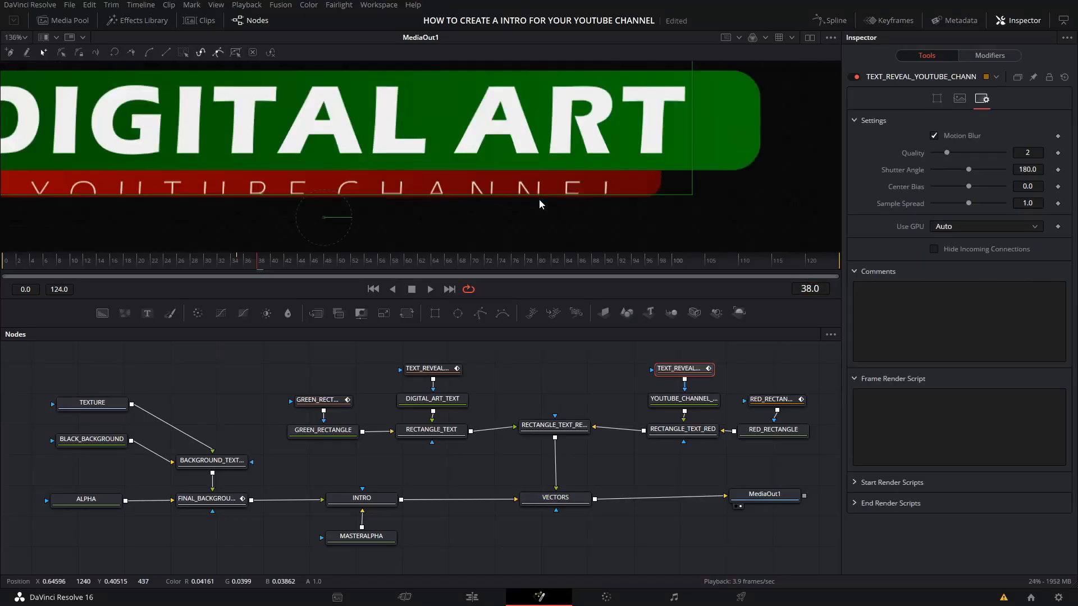
# Step: At frame 41, lower the YOUTUBE CHANNEL reveal mask to follow the descending red rectangle, and enable Motion Blur on the mask
pyautogui.scroll(-2, 500, 180)
pyautogui.doubleClick(808, 289)
pyautogui.write('41')
pyautogui.press('Return')
pyautogui.moveTo(414, 73); pyautogui.dragTo(413, 77)
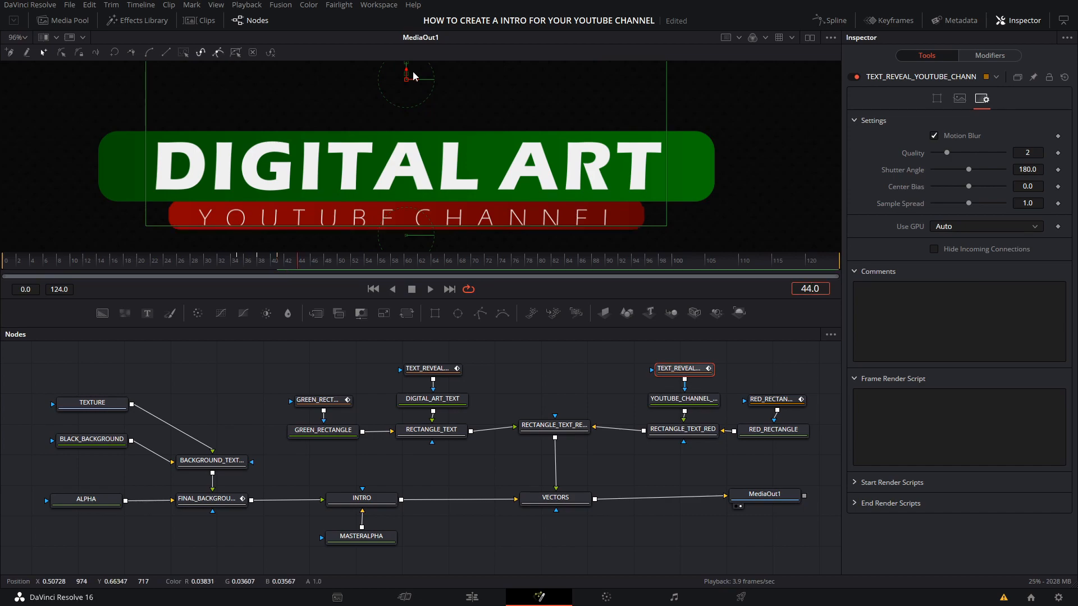
pyautogui.click(934, 136)
pyautogui.click(723, 165)
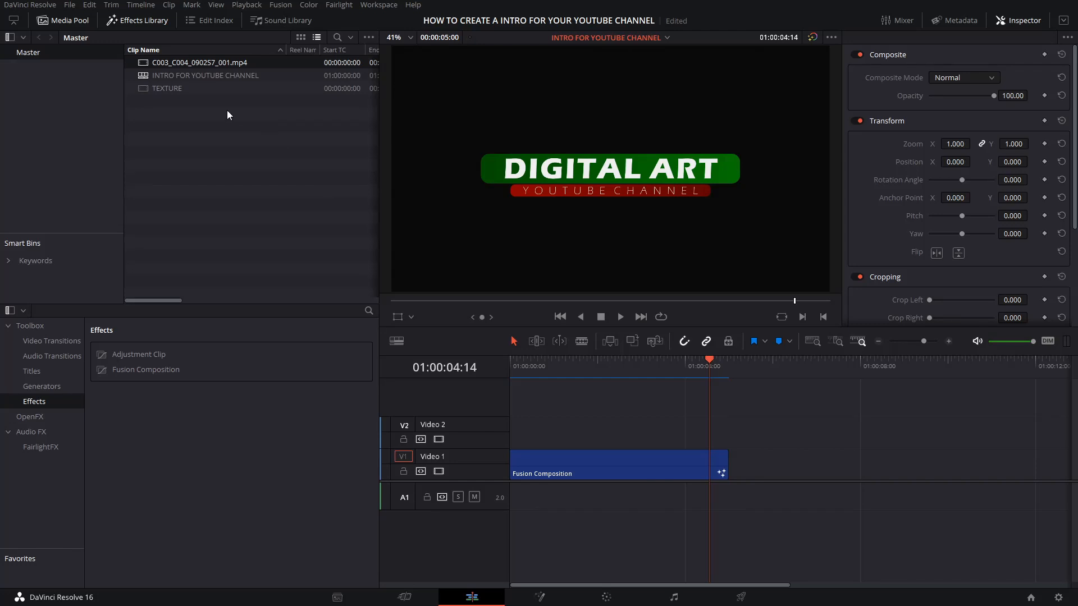
# Step: Place C003_C004_0902S7_001.mp4 at the start of Video 1 and the Fusion Composition on Video 2 overlapping its end, then return to the timeline start
pyautogui.moveTo(153, 66); pyautogui.dragTo(779, 466)
pyautogui.moveTo(643, 464); pyautogui.dragTo(911, 432)
pyautogui.moveTo(858, 457); pyautogui.dragTo(592, 457)
pyautogui.press('Home')
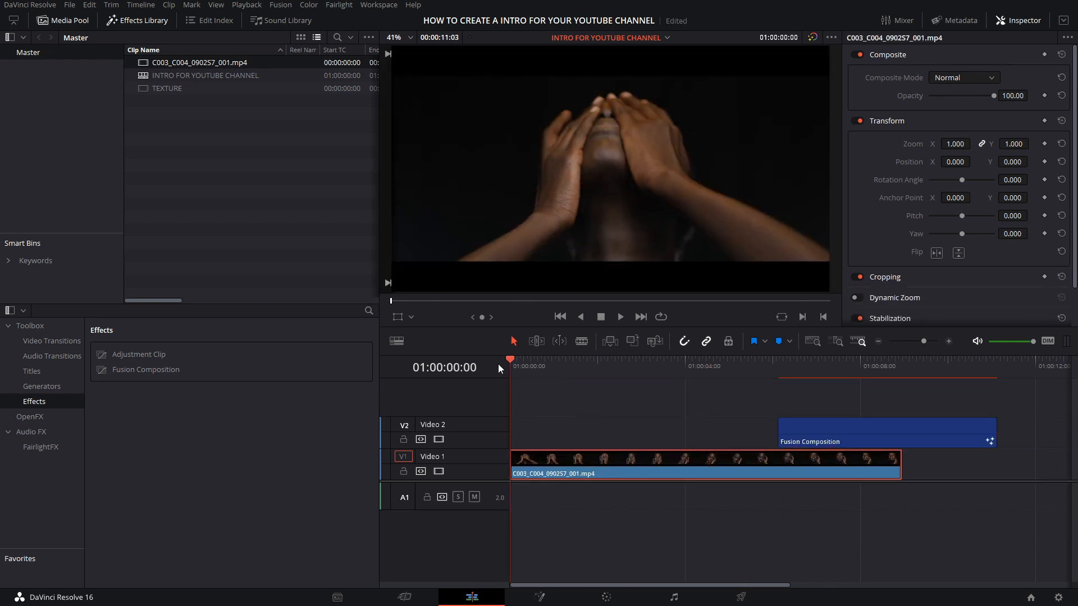